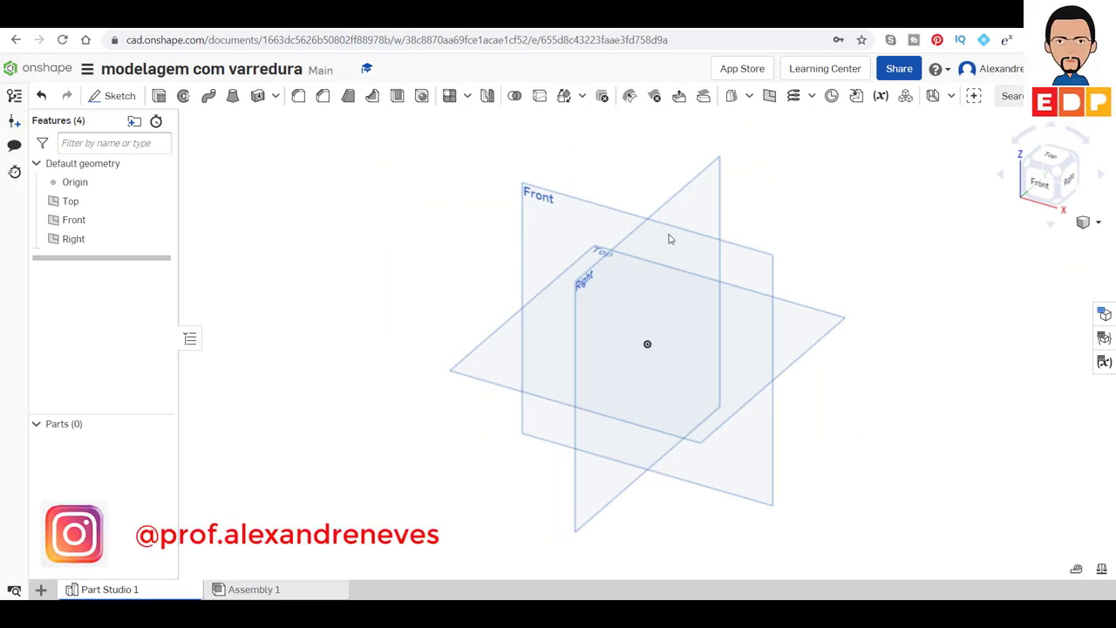
Pick the Top plane of the empty Part Studio as the first sketch plane.
left_click(820, 336)
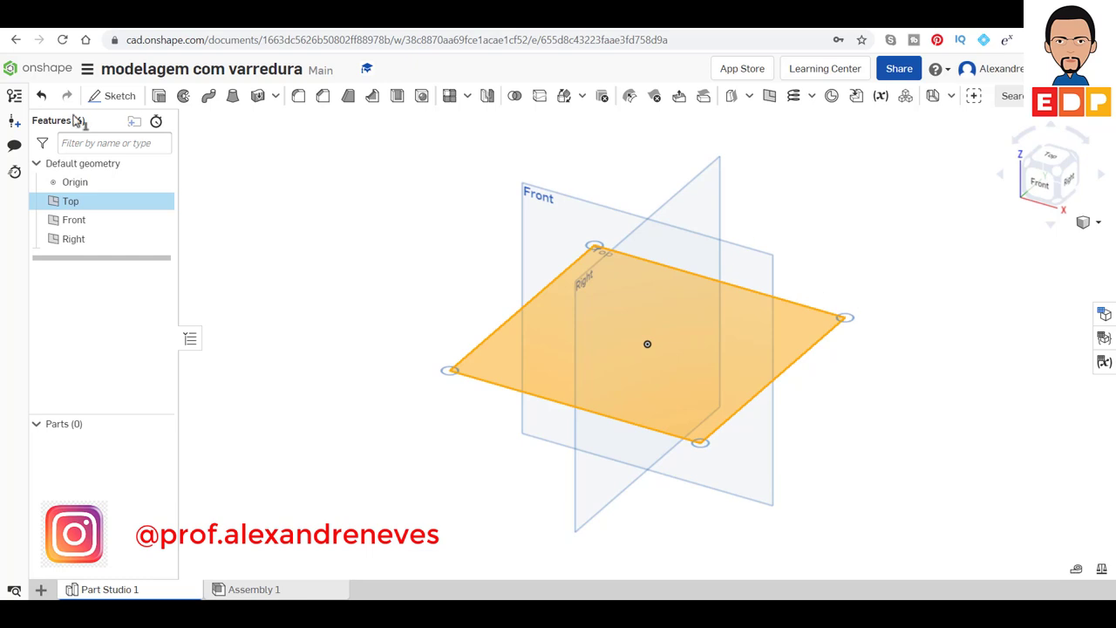
Start a sketch on the Top plane and draw a center-point rectangle at the origin.
left_click(114, 96)
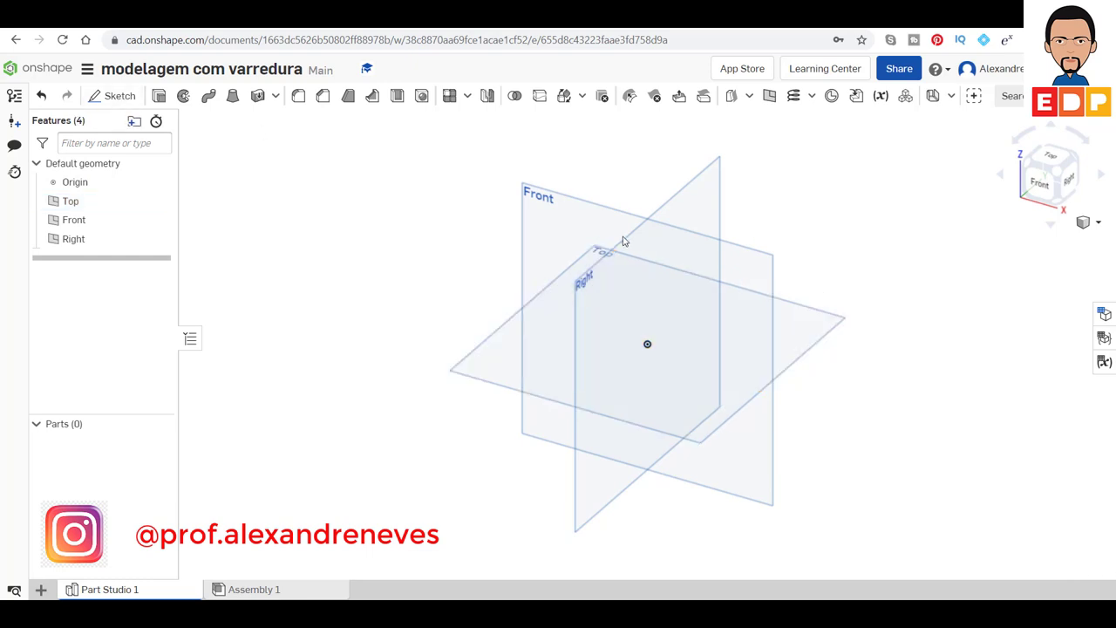
left_click(1050, 155)
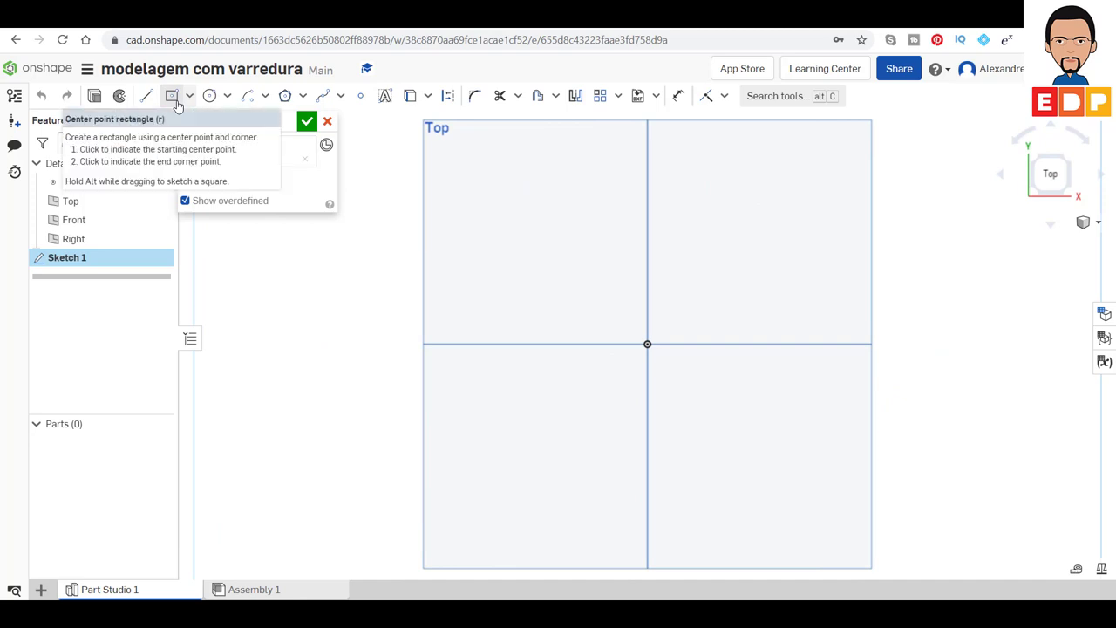
left_click(174, 101)
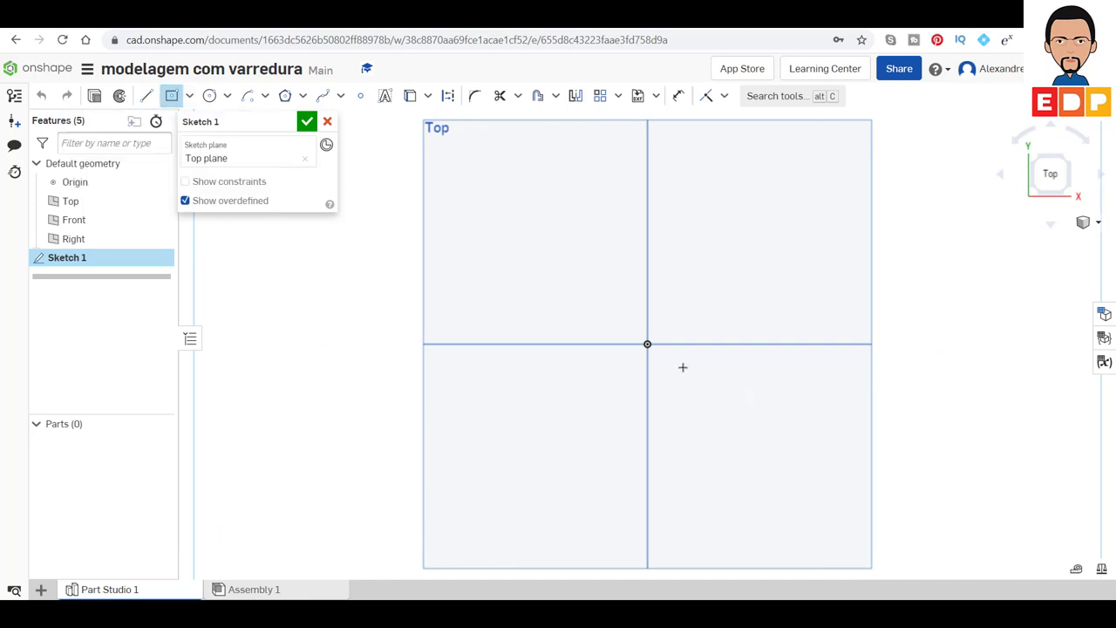
left_click(648, 344)
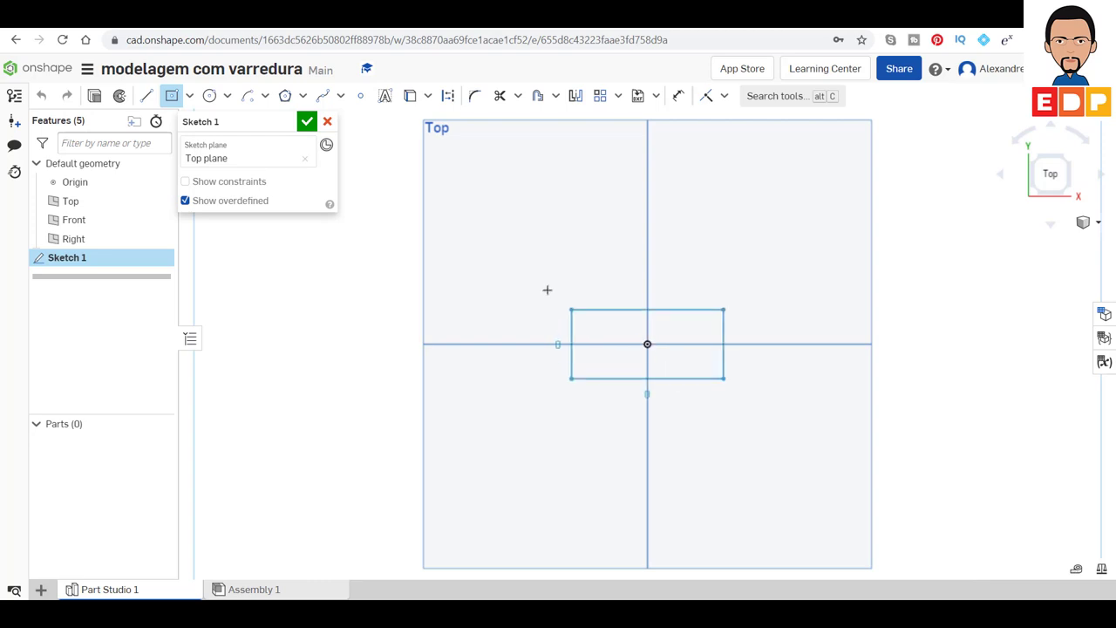
left_click(502, 269)
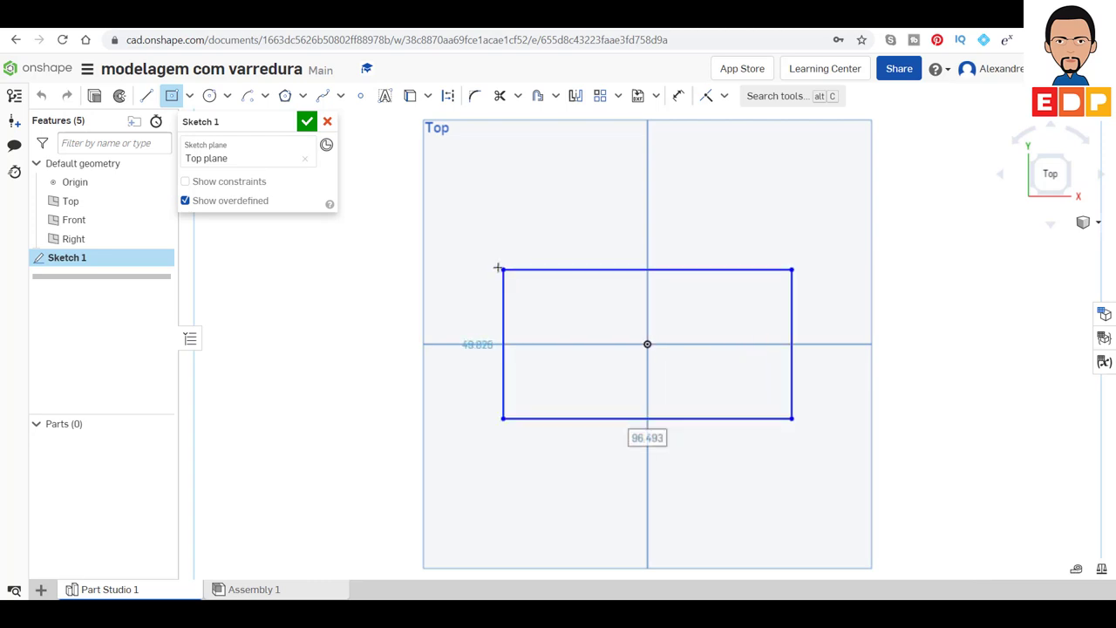
Dimension the rectangle 100 wide by 50 high and finish Sketch 1.
left_click(678, 96)
left_click(741, 270)
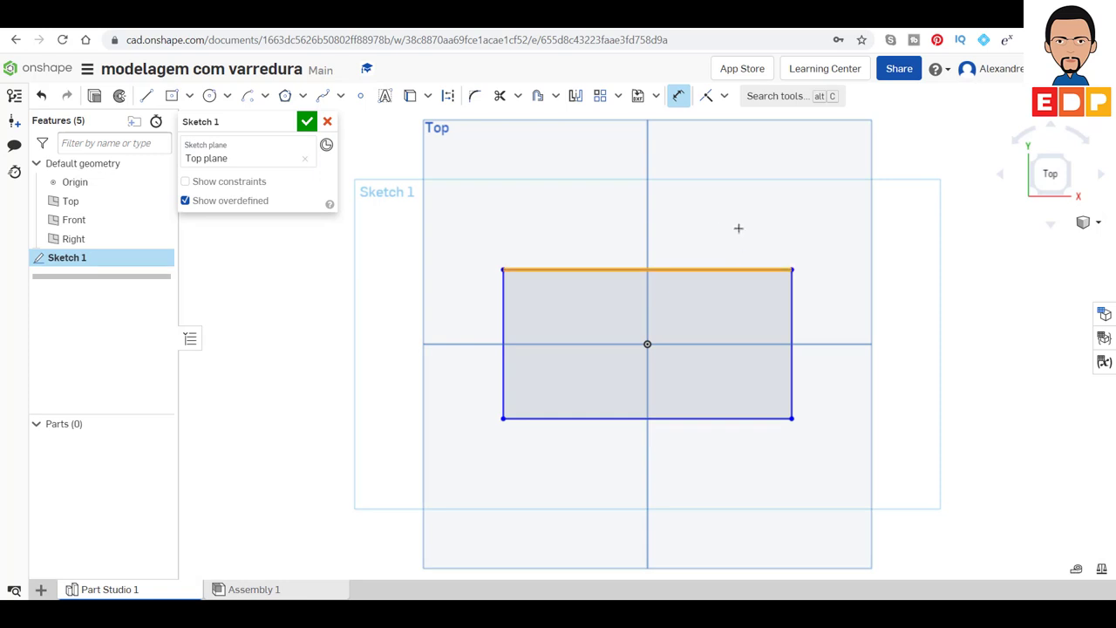
left_click(726, 219)
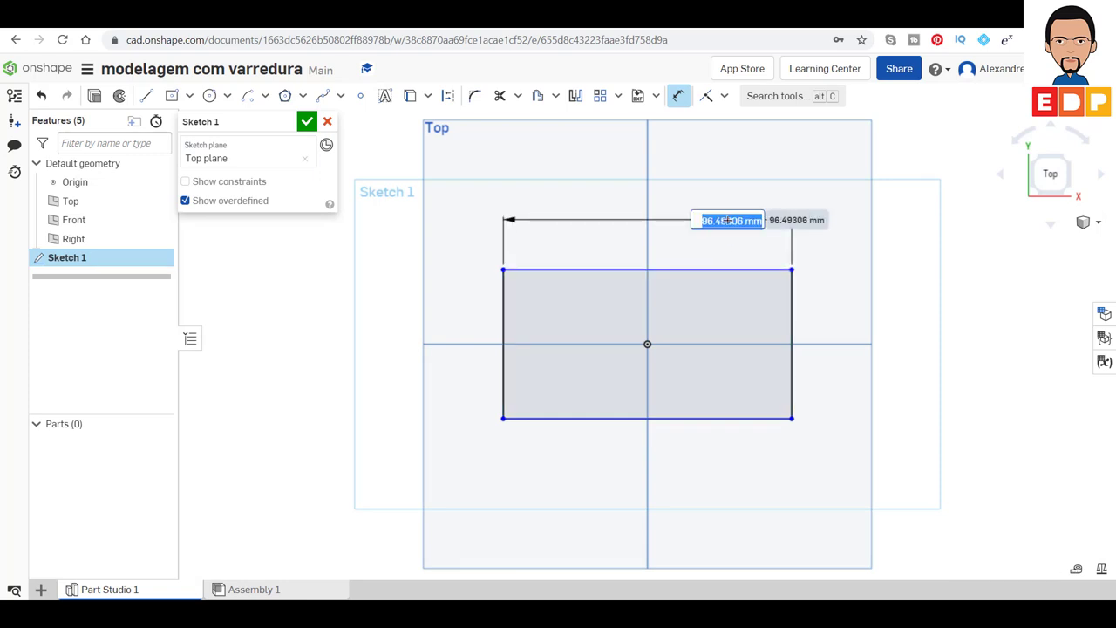
type("100")
key("Return")
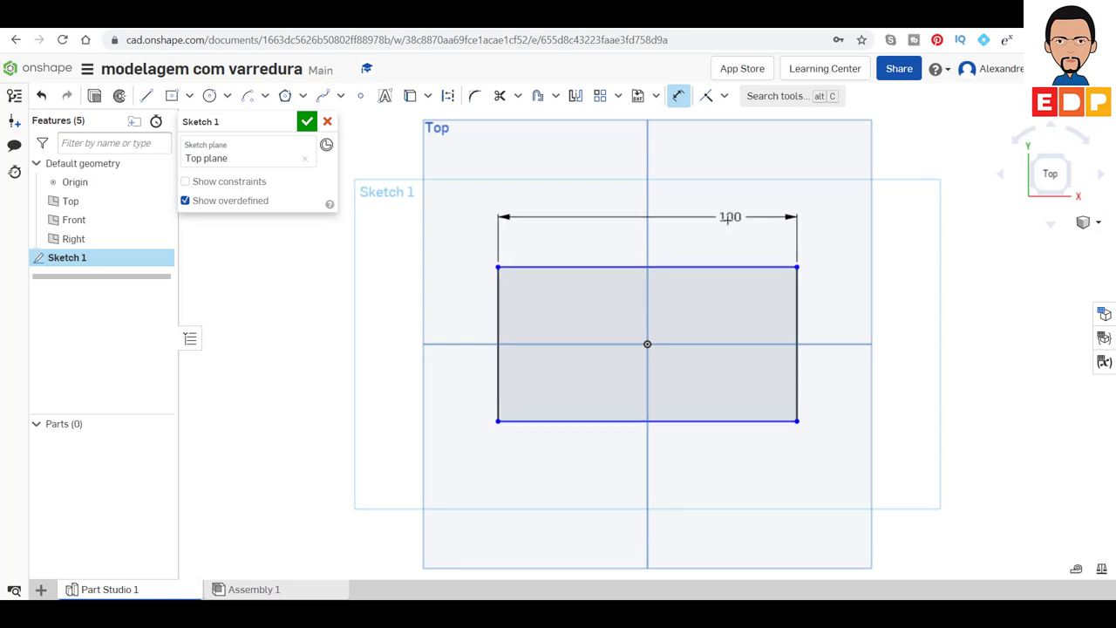
left_click(797, 327)
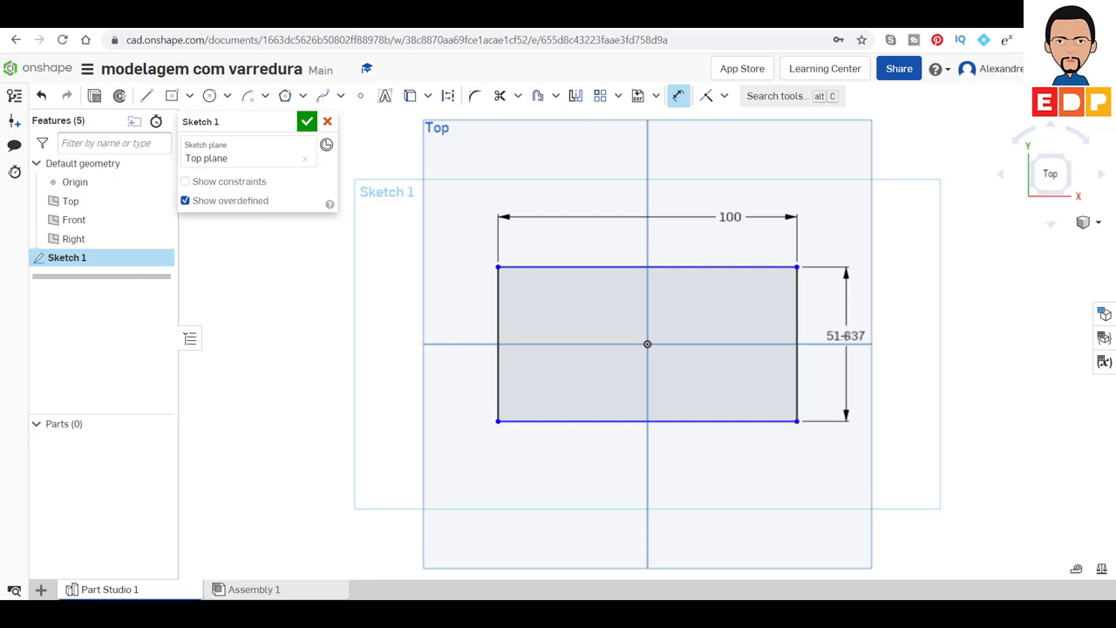
left_click(840, 338)
type("50")
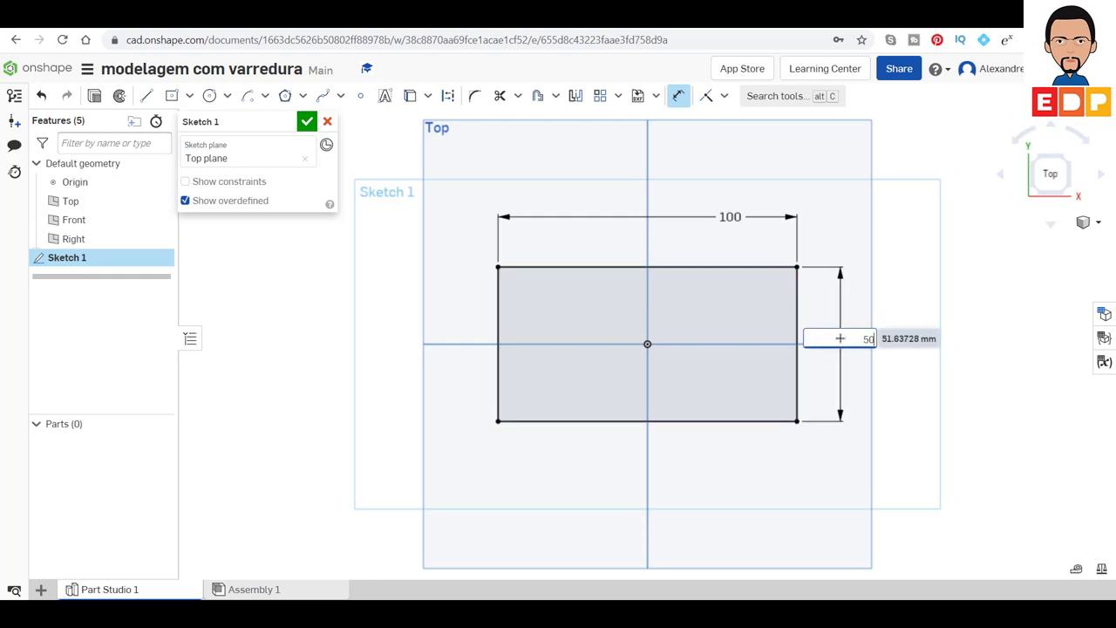
key("Return")
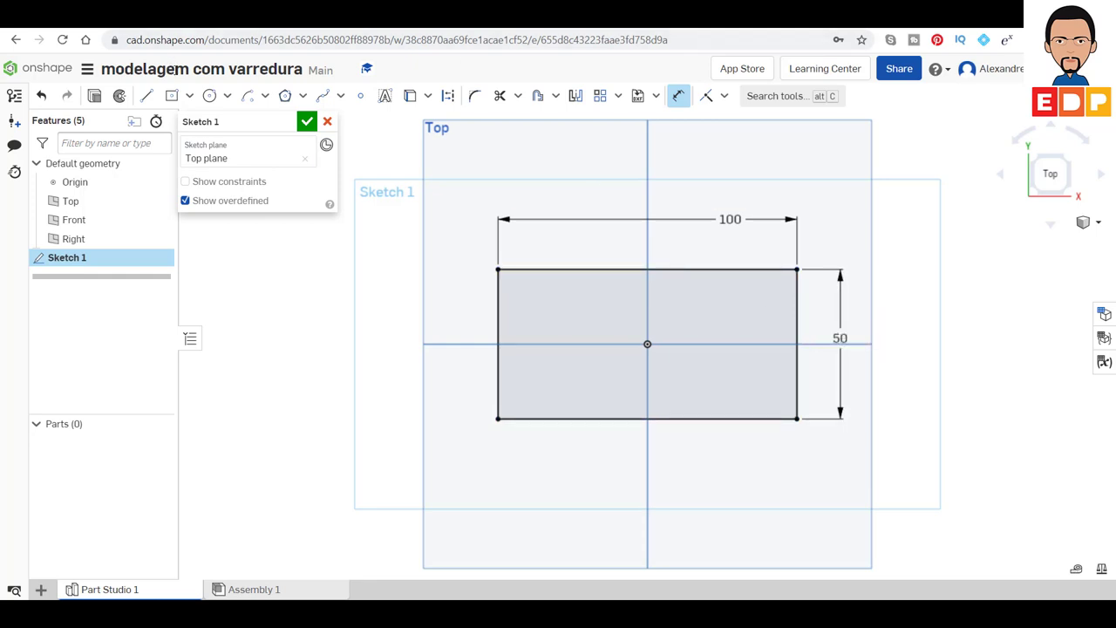
left_click(307, 121)
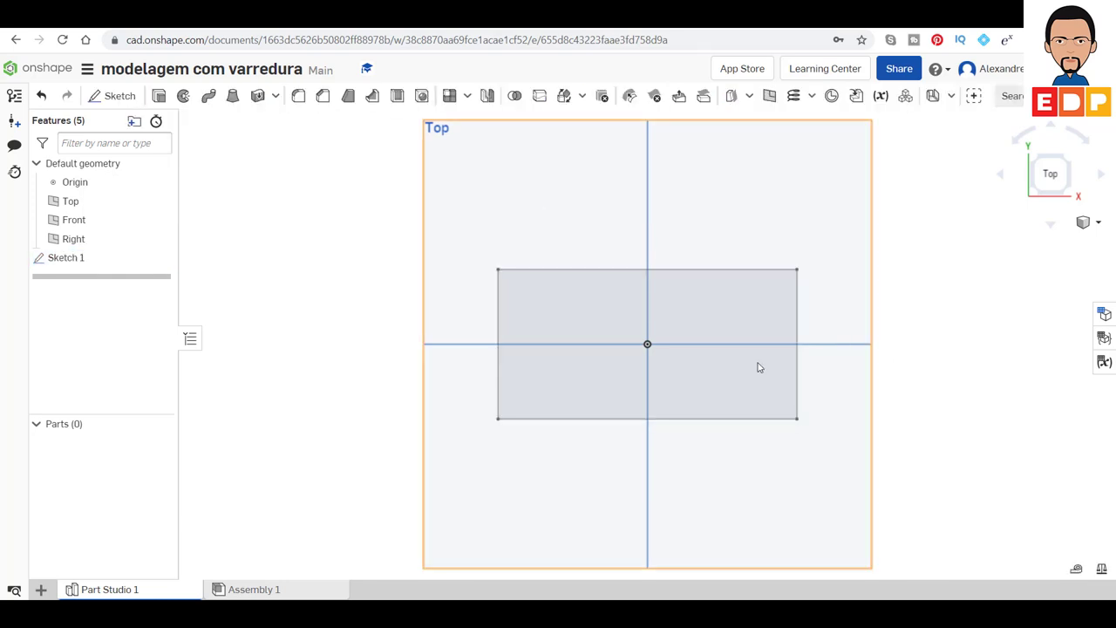
Extrude Sketch 1 symmetrically to a 30 mm depth, creating the solid Part 1.
left_click(1071, 164)
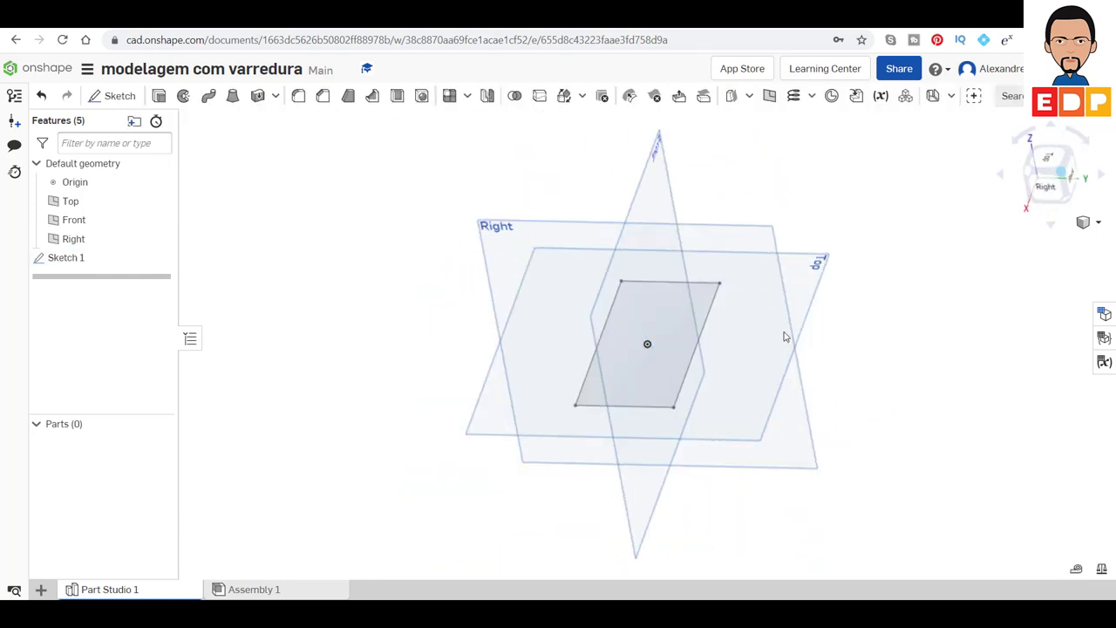
left_click(159, 97)
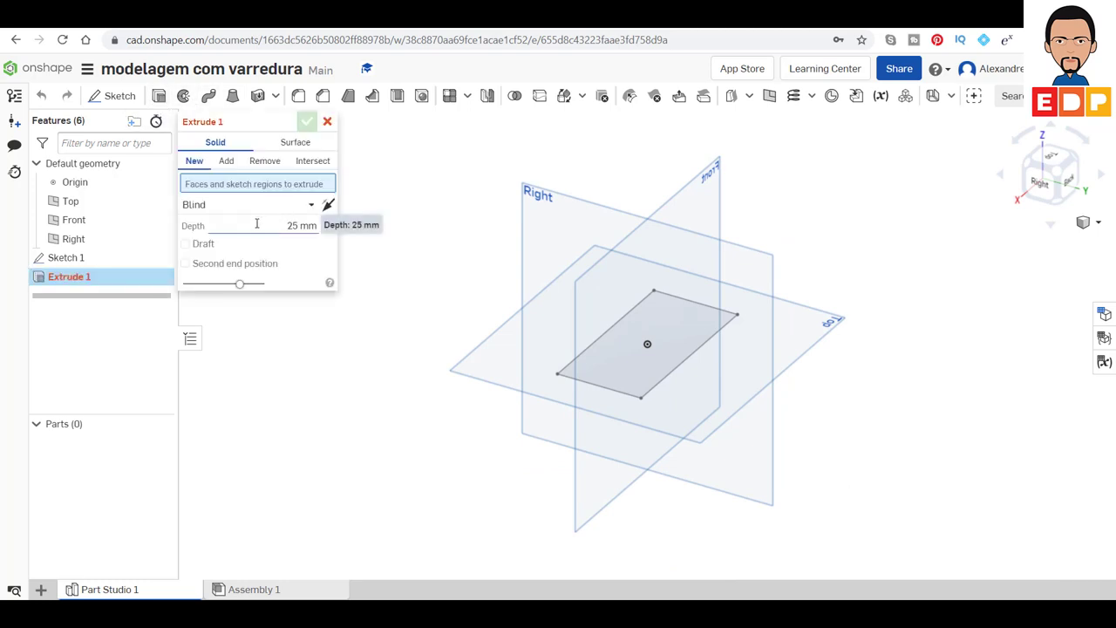
left_click(310, 206)
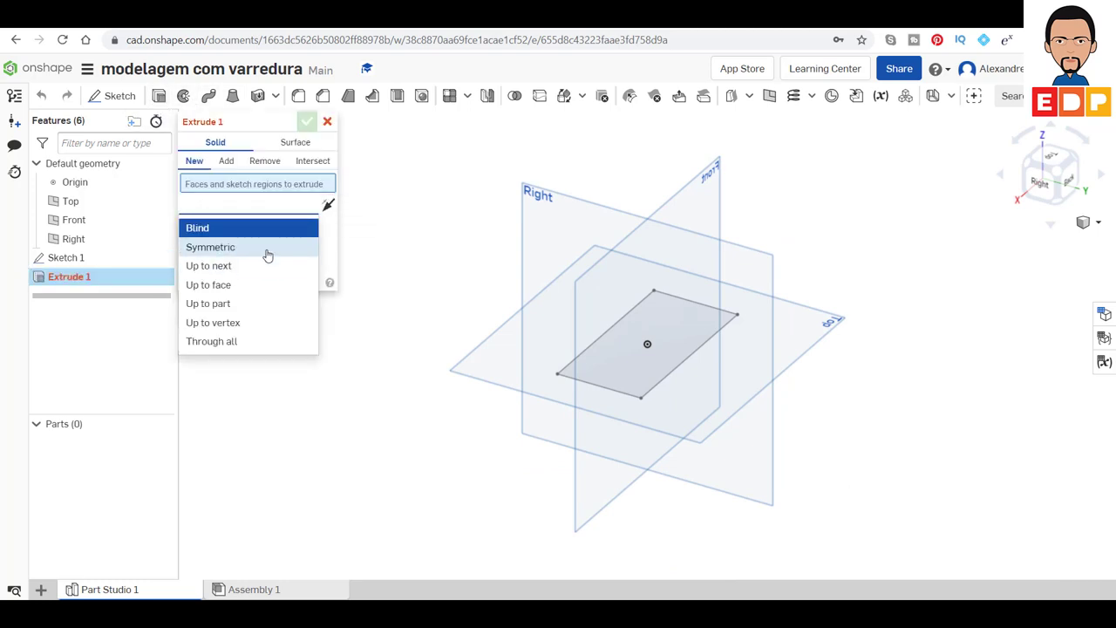
left_click(268, 255)
left_click(295, 225)
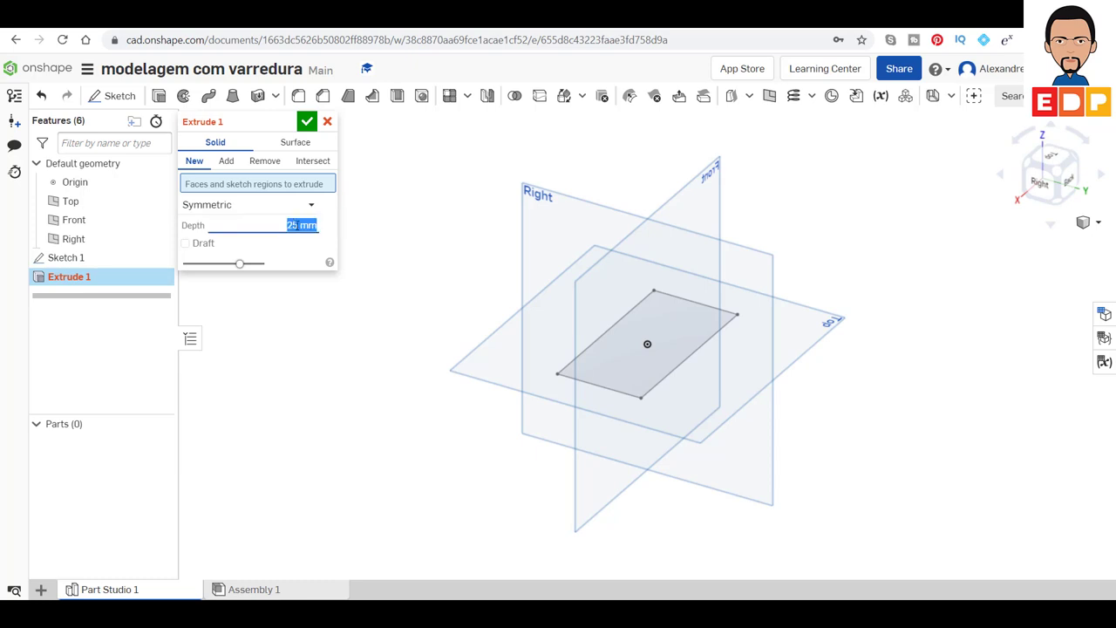
type("30")
key("Return")
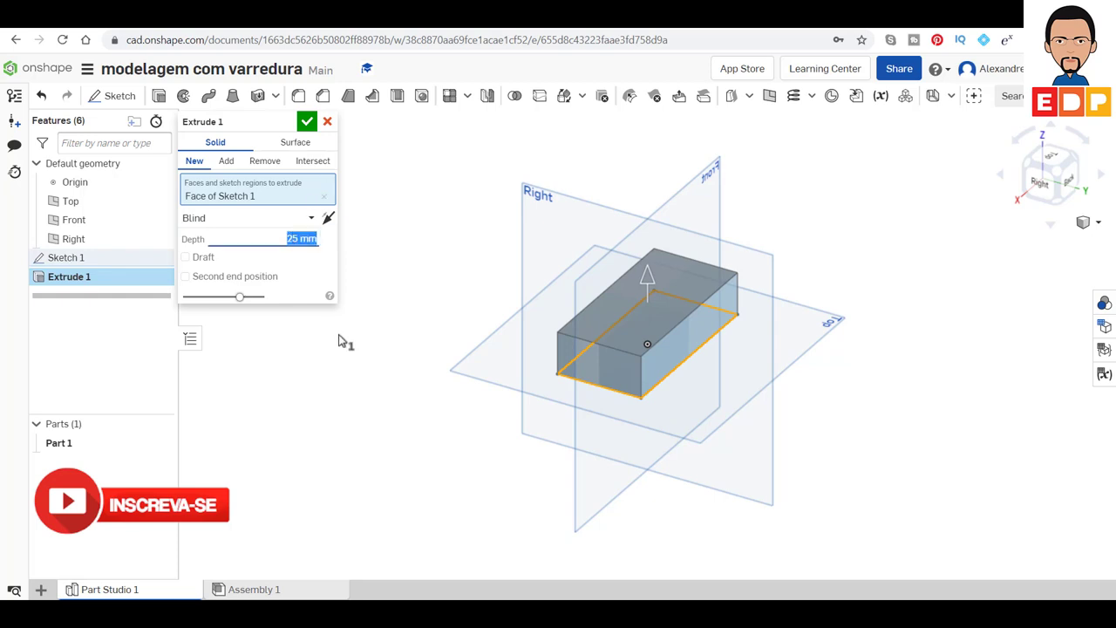
type("30")
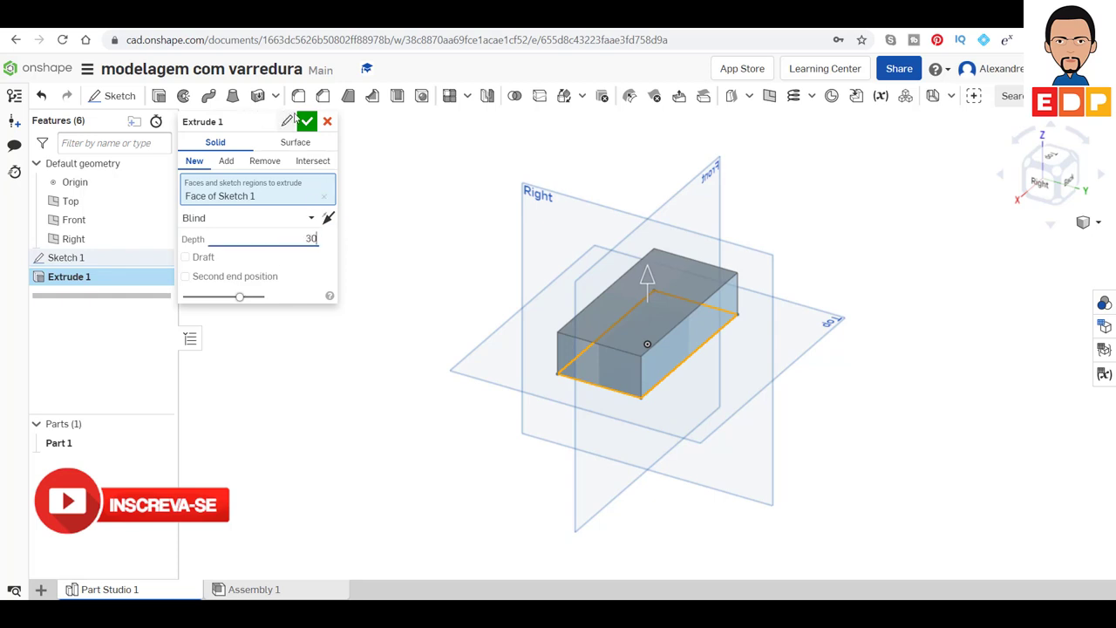
left_click(252, 219)
left_click(240, 262)
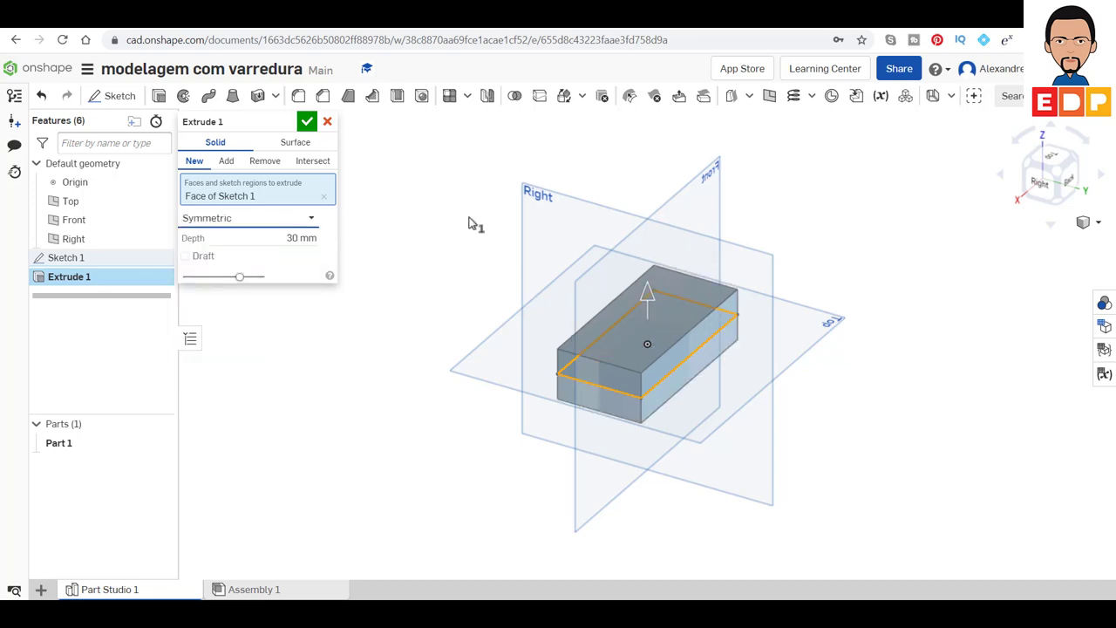
left_click(306, 121)
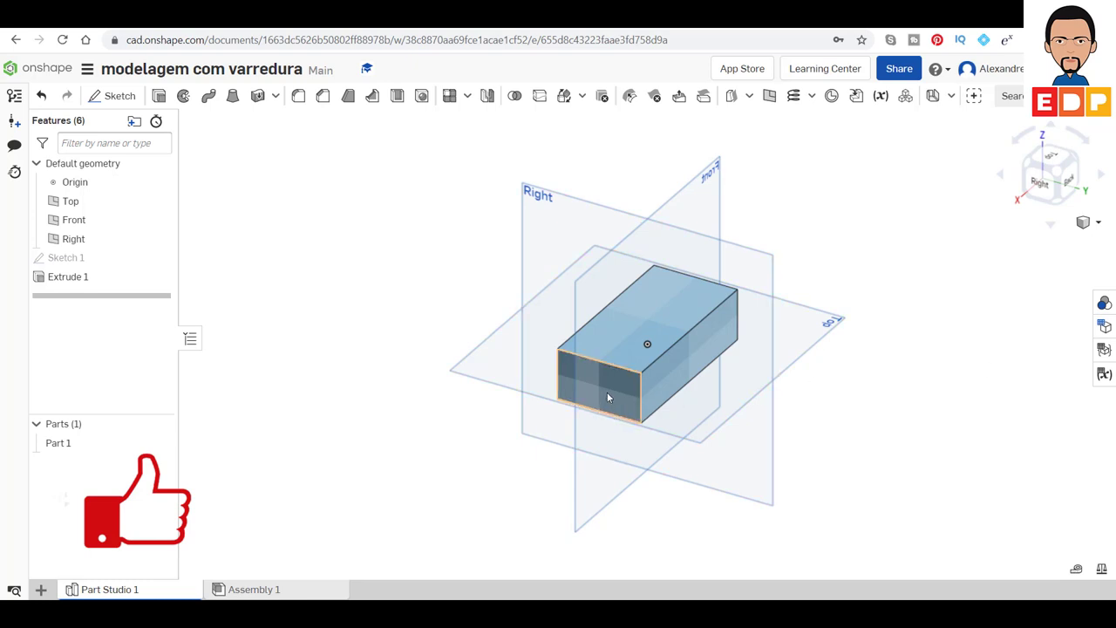
Start Sketch 2 on the block's side face and draw a downward semicircular arc on the top edge.
left_click(717, 339)
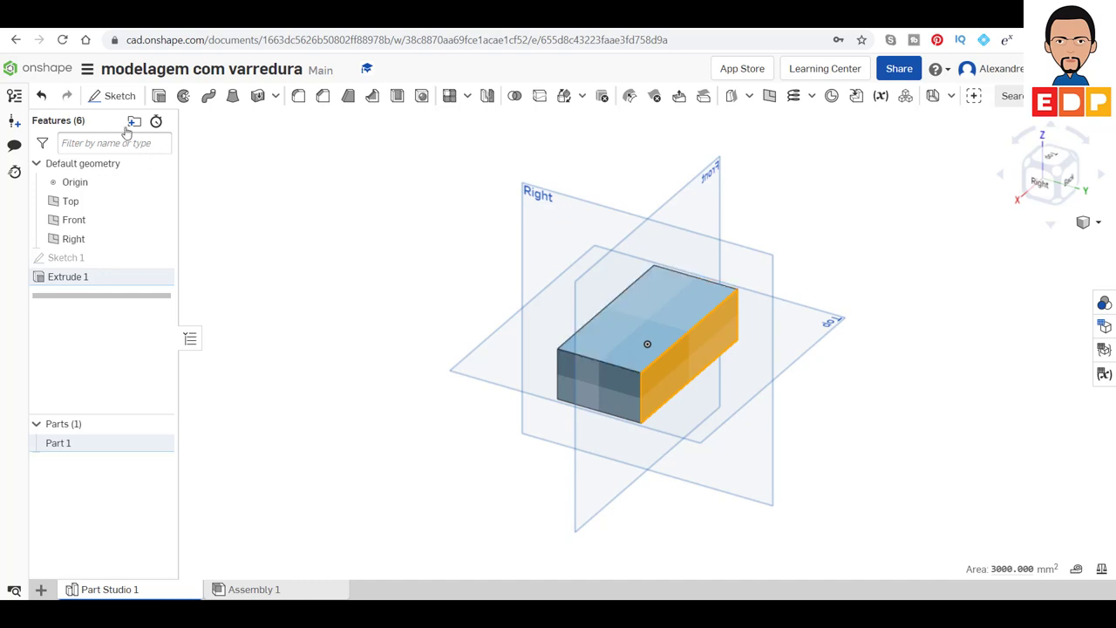
left_click(117, 94)
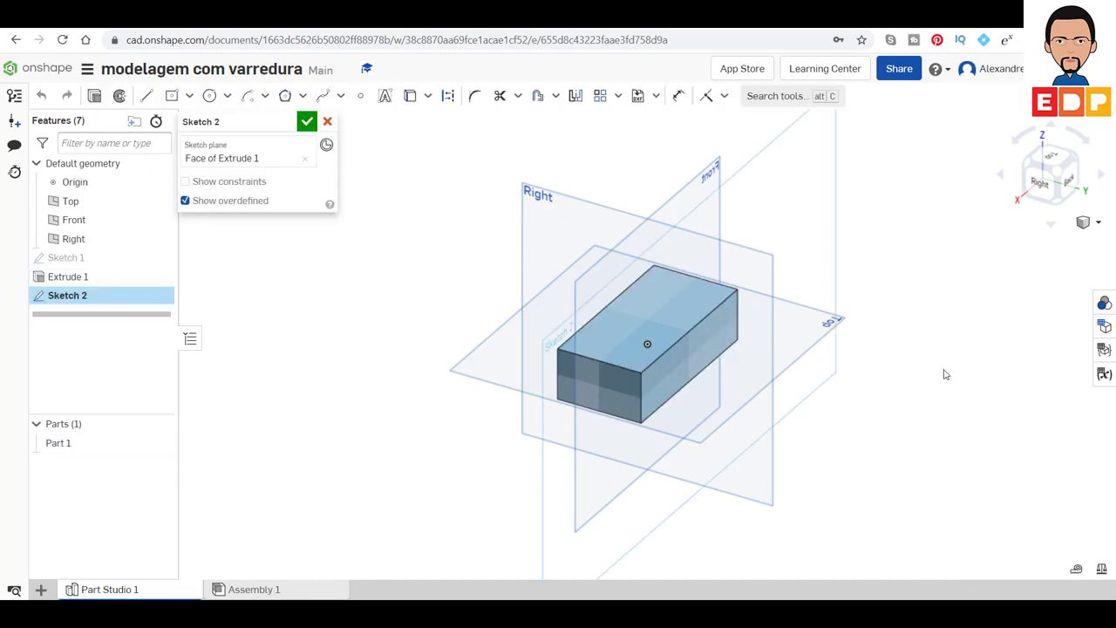
left_click(1068, 185)
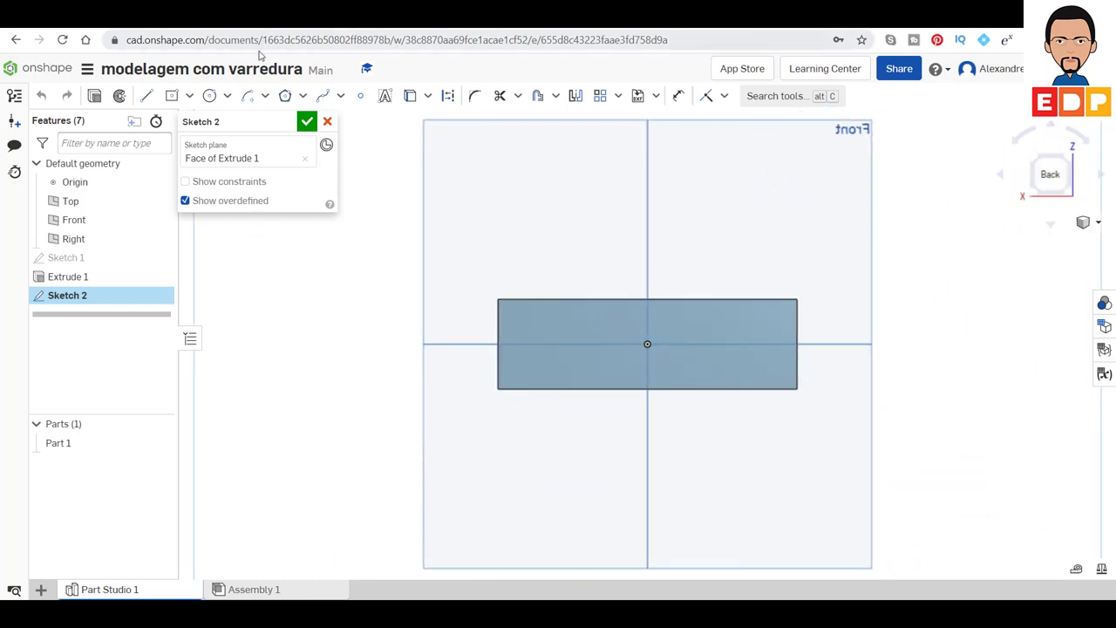
left_click(247, 95)
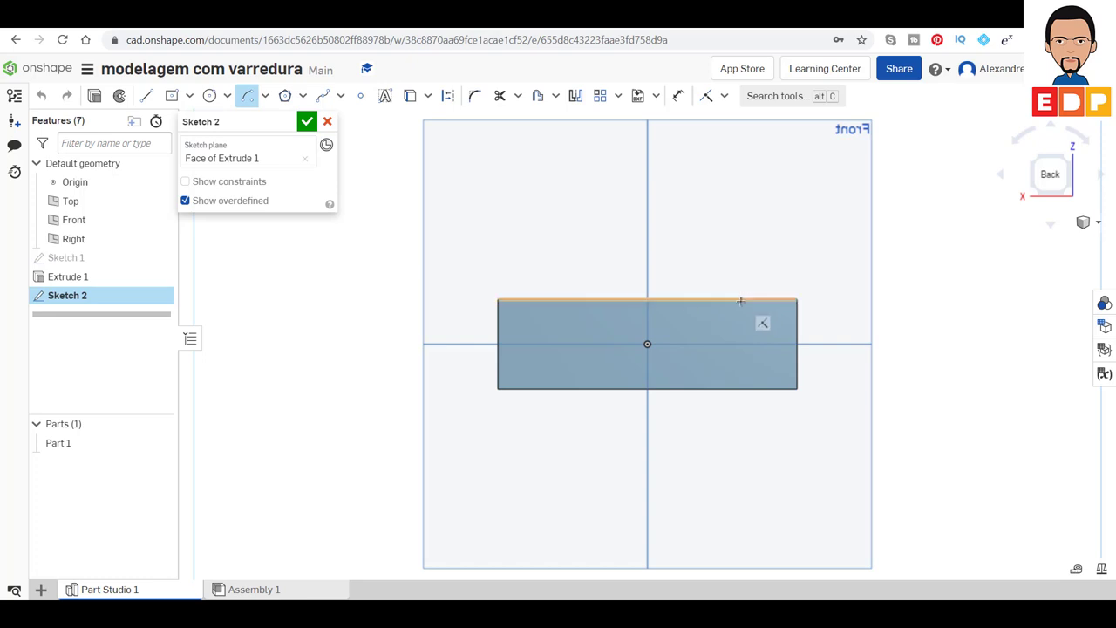
left_click(751, 298)
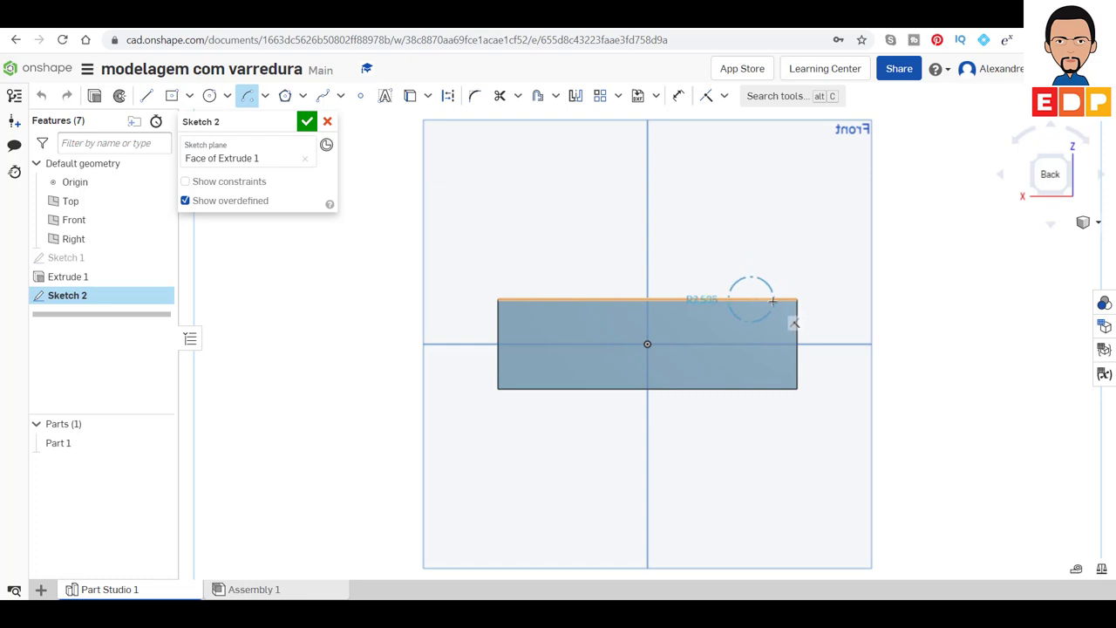
left_click(774, 299)
left_click(728, 299)
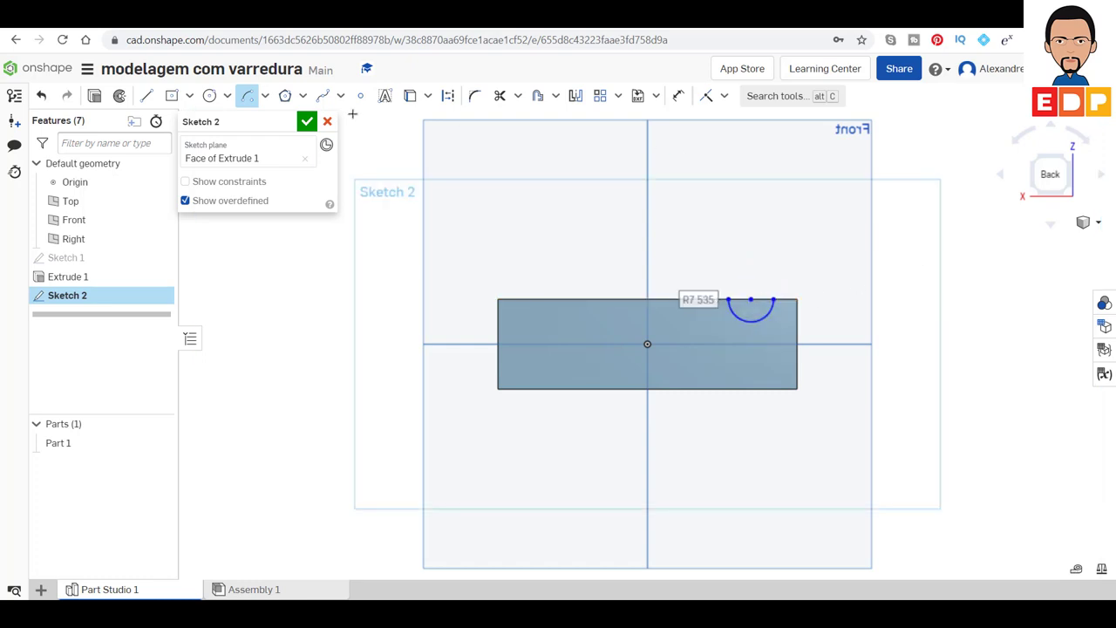
Dimension the arc to radius 5 and 15 mm from the block's end.
left_click(678, 96)
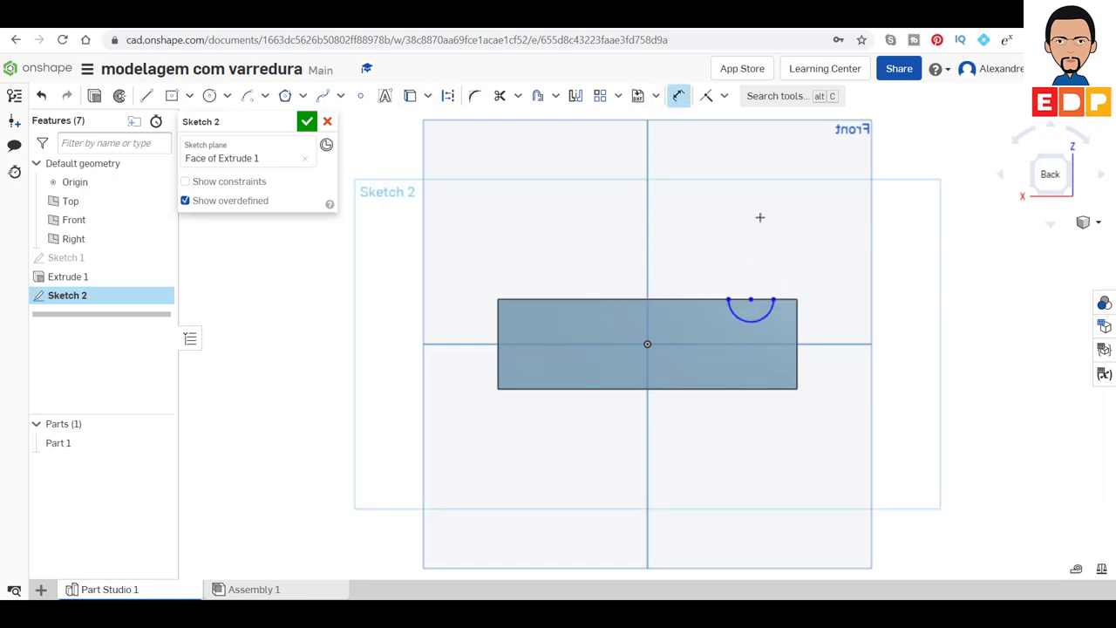
left_click(763, 319)
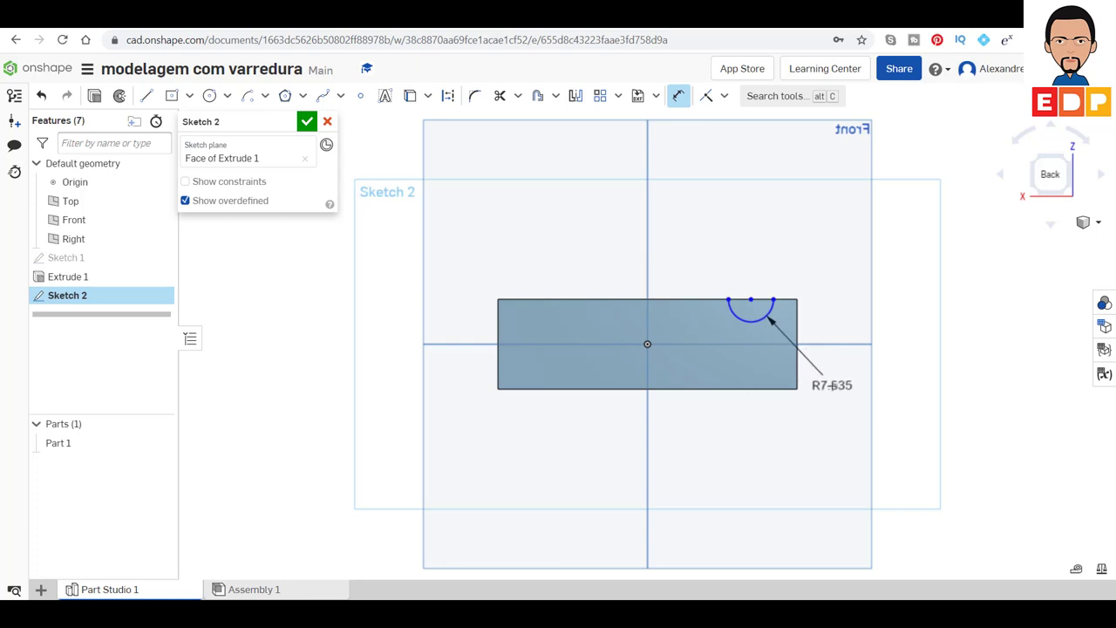
left_click(832, 385)
key("Return")
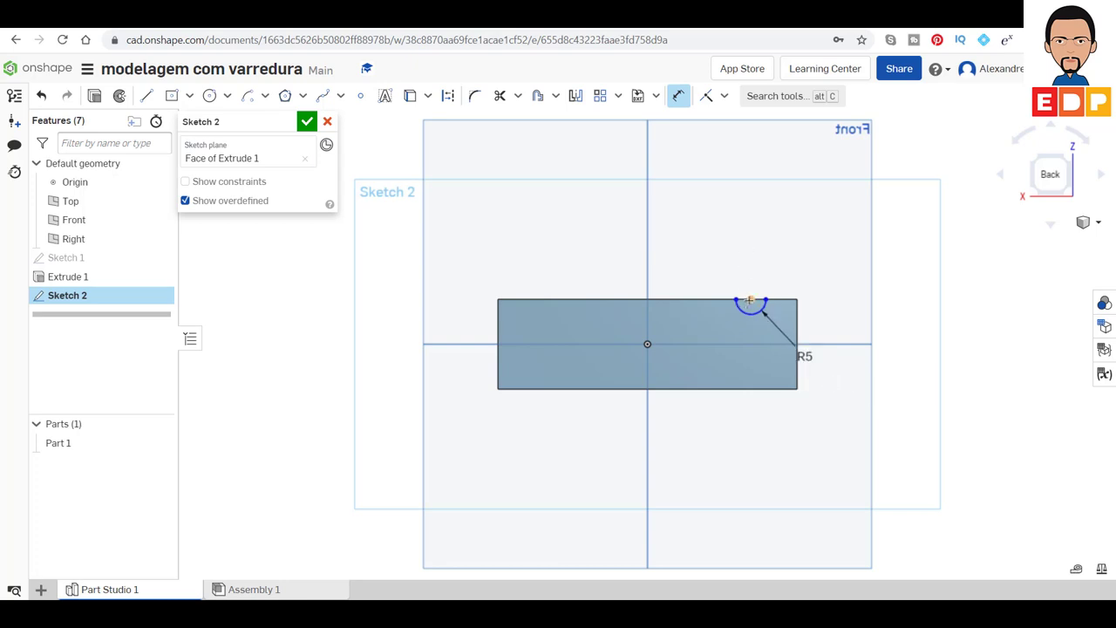
left_click(794, 297)
left_click(839, 246)
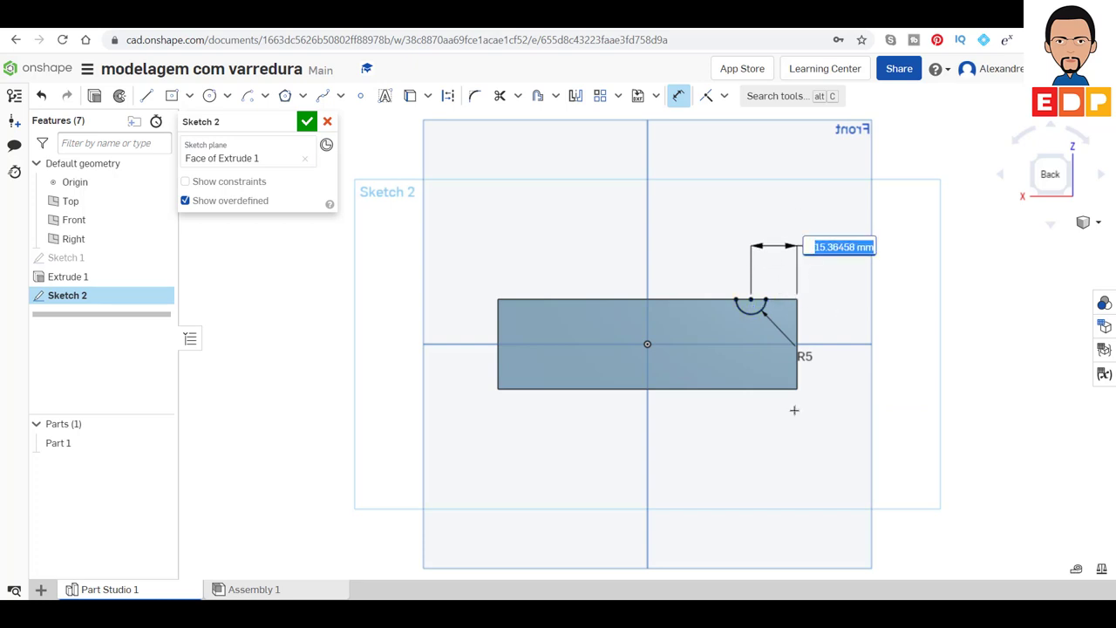
type("15")
key("Return")
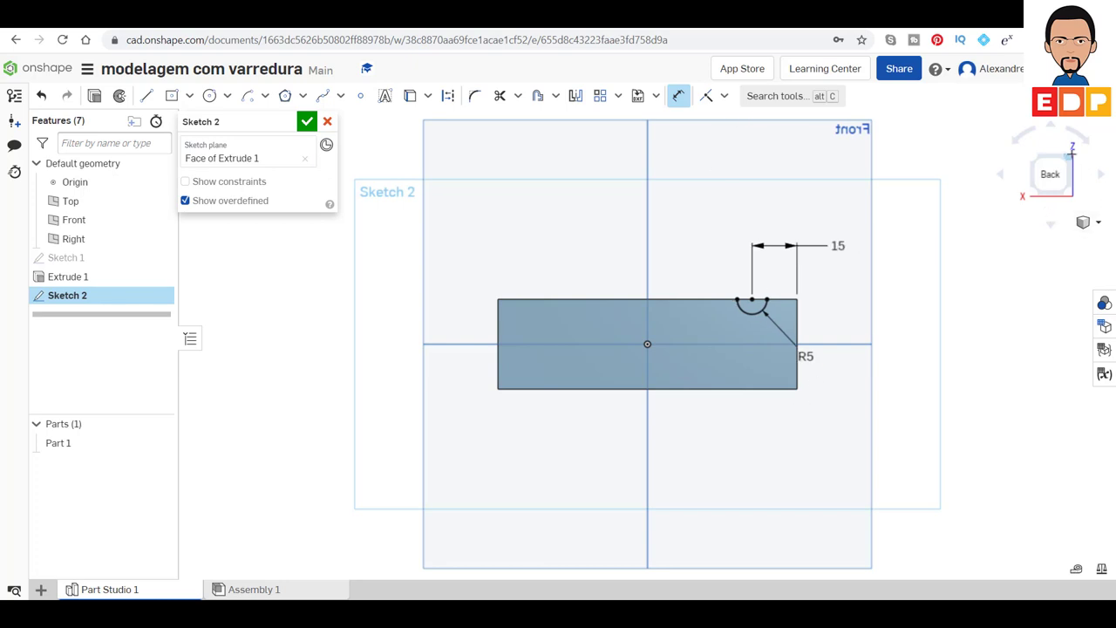
left_click(1070, 157)
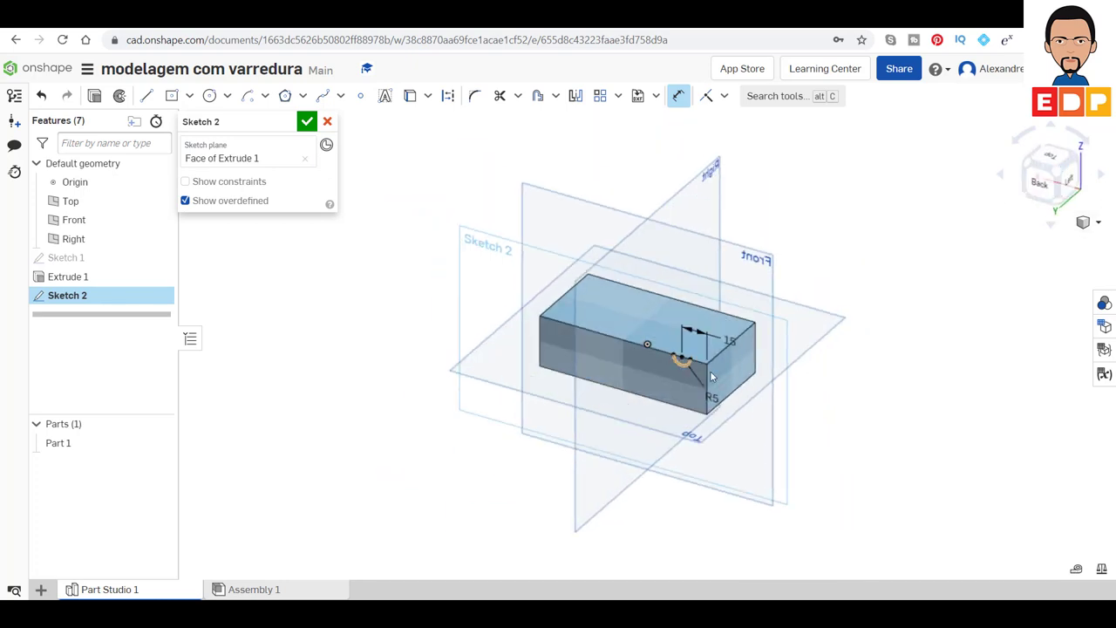
Close Sketch 2, fit the block in an isometric view, and select its short end face.
left_click(307, 123)
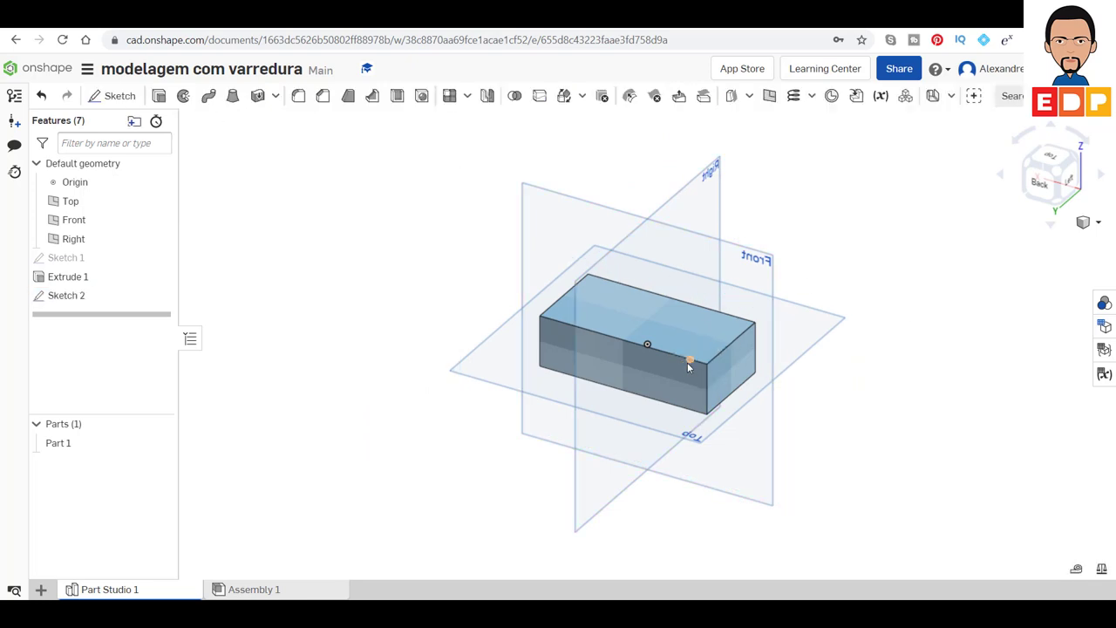
scroll(687, 362, "down", 3)
scroll(681, 356, "up", 3)
scroll(681, 355, "up", 5)
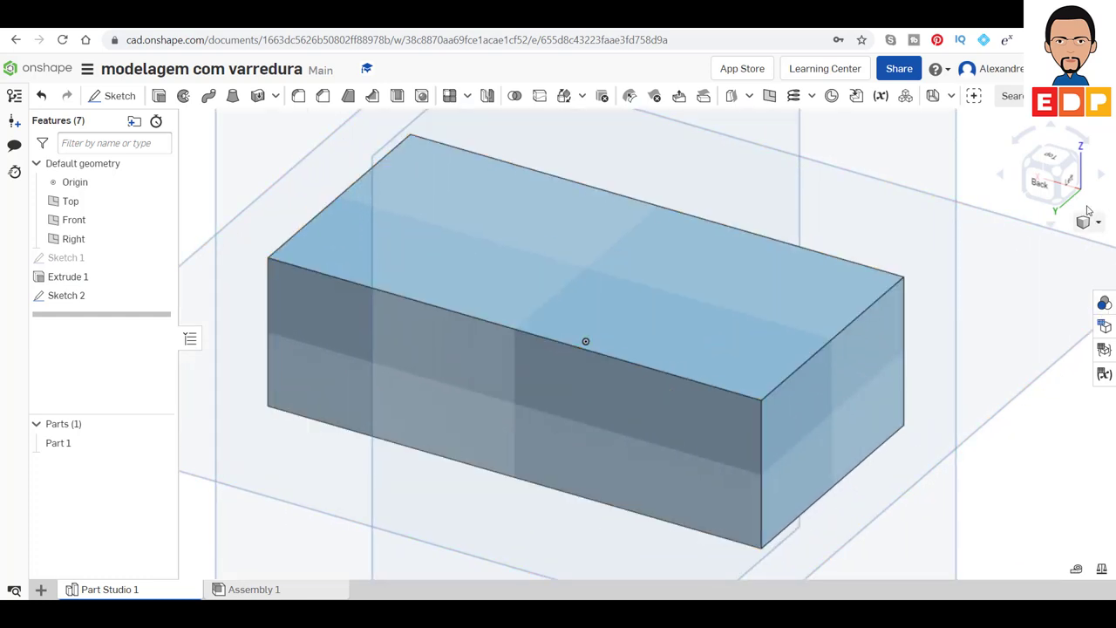
left_click(1030, 166)
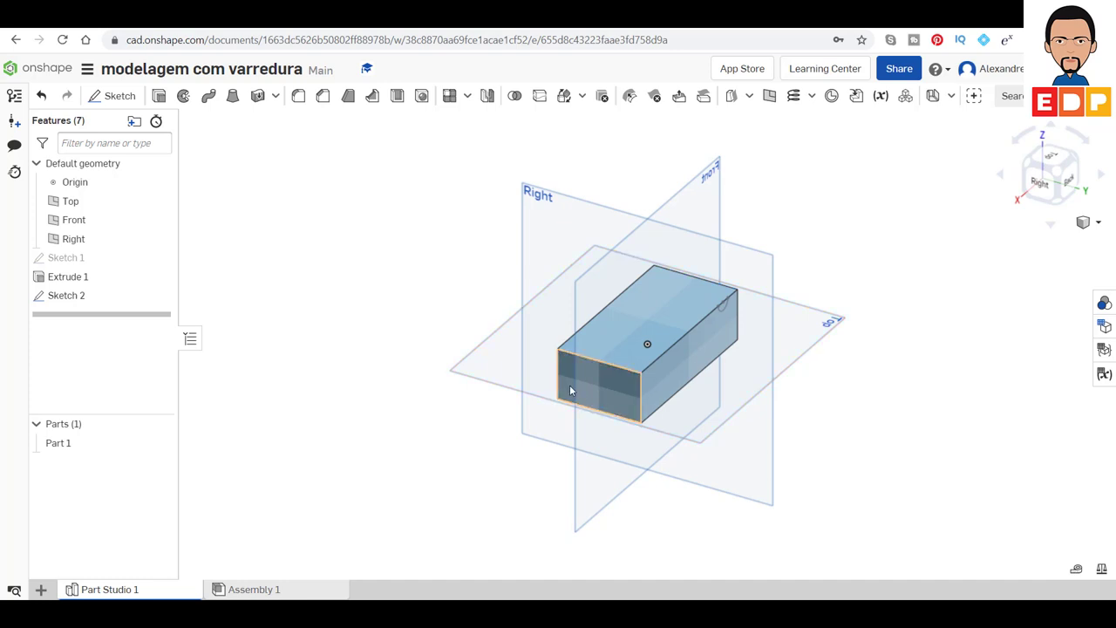
left_click(570, 387)
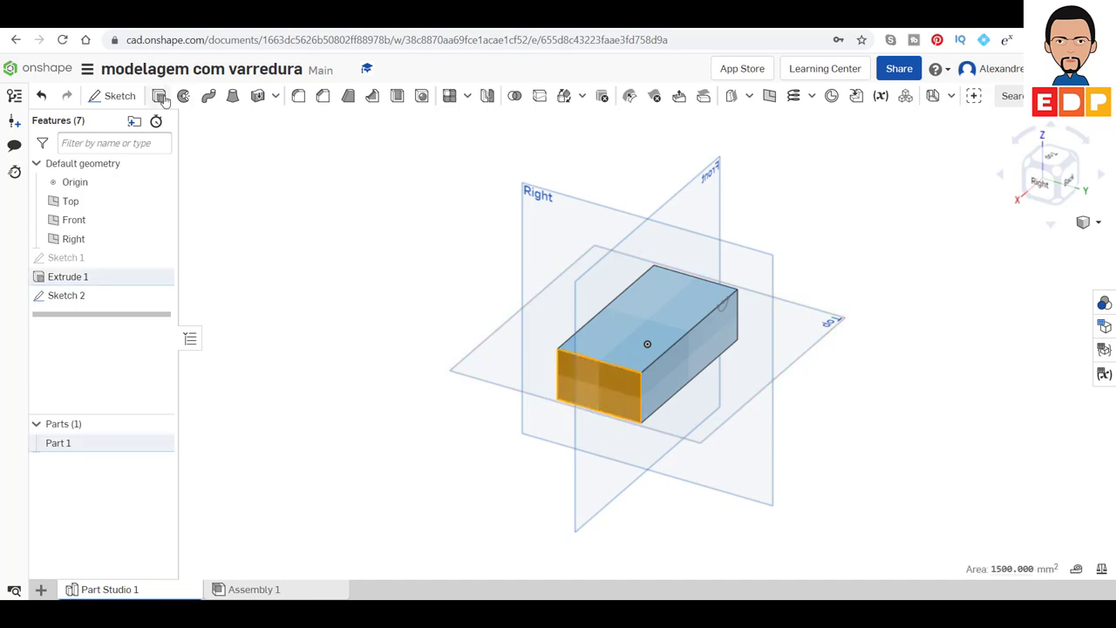
Start Sketch 3 on the end face and draw a semicircle centred on the top edge midpoint.
left_click(121, 98)
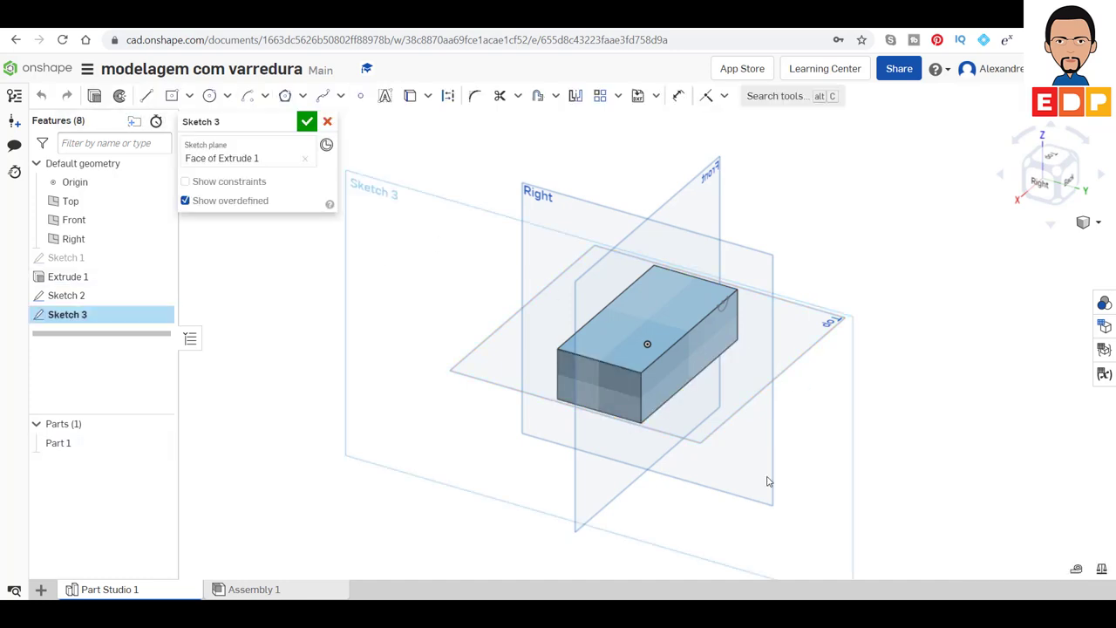
key("n")
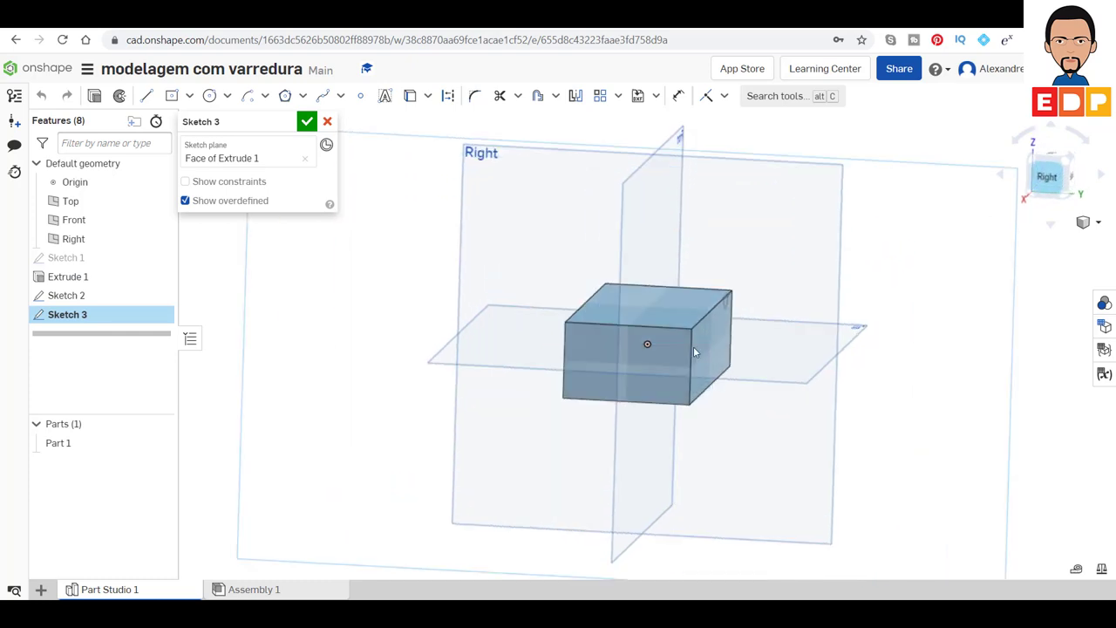
left_click(247, 96)
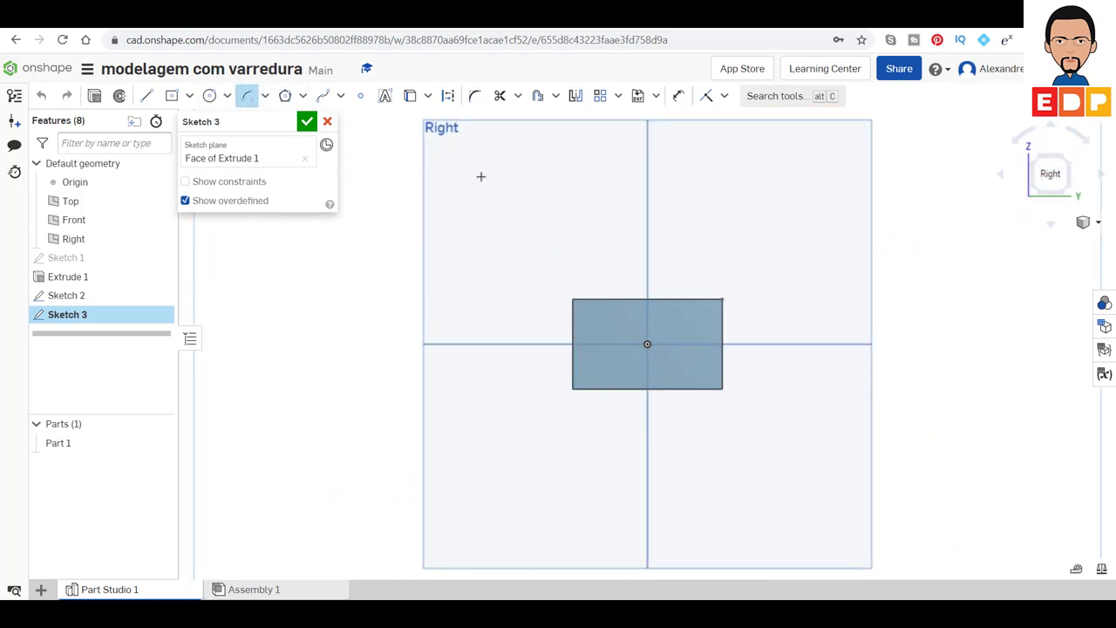
left_click(647, 298)
left_click(672, 301)
left_click(622, 299)
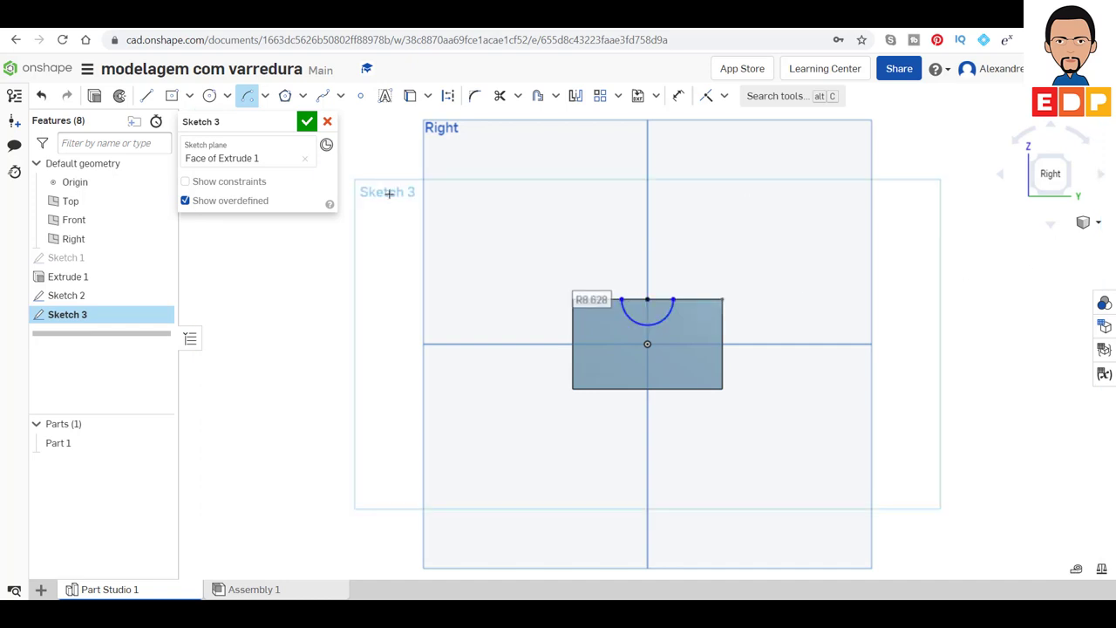
Dimension the semicircle's radius as 5.
left_click(679, 96)
left_click(672, 309)
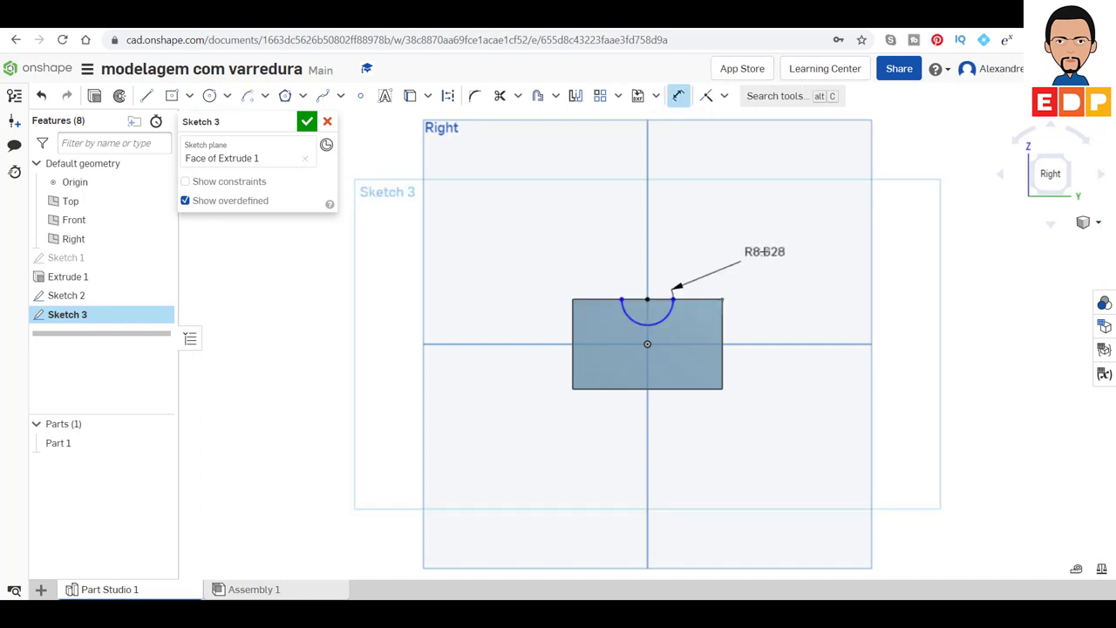
left_click(768, 257)
type("5")
key("Return")
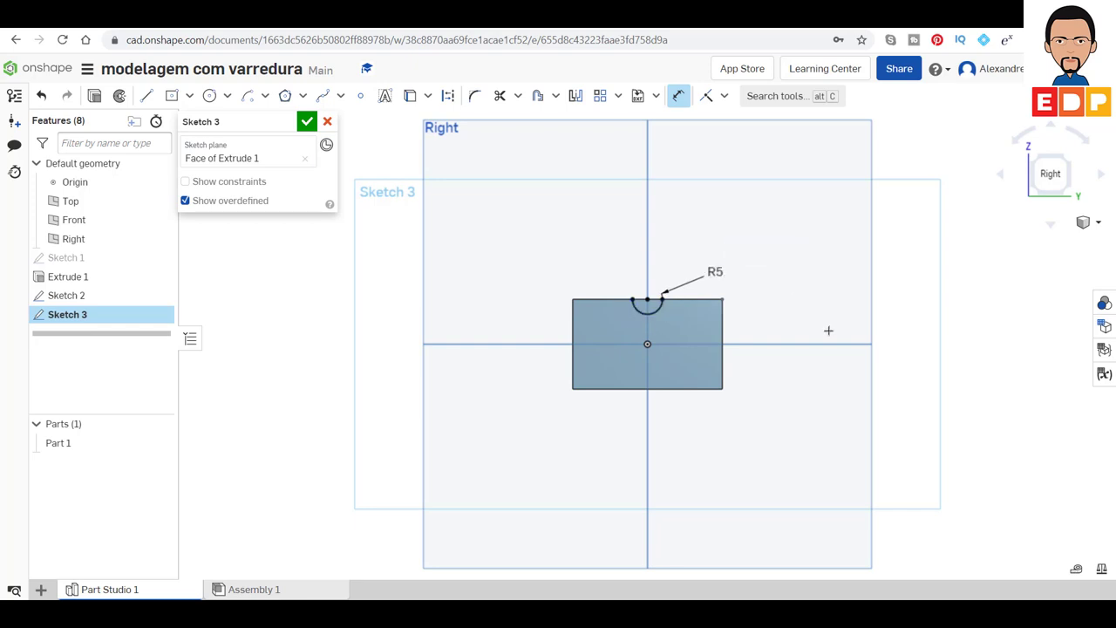
left_click(1067, 157)
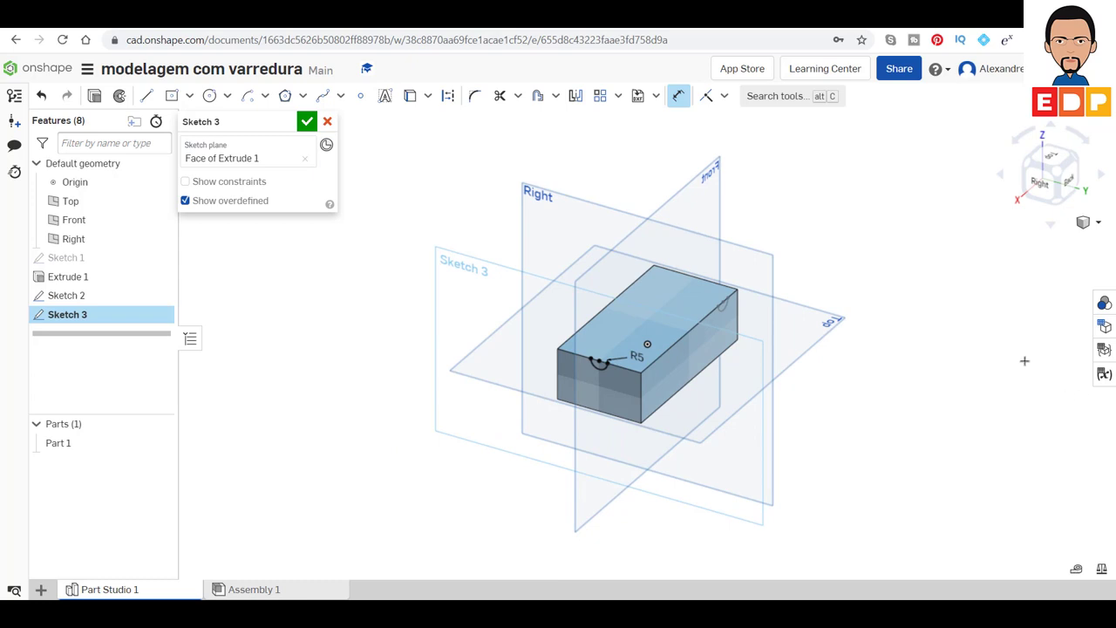
Close Sketch 3 and start Sketch 4 on the block's top face, viewed from above.
left_click(307, 121)
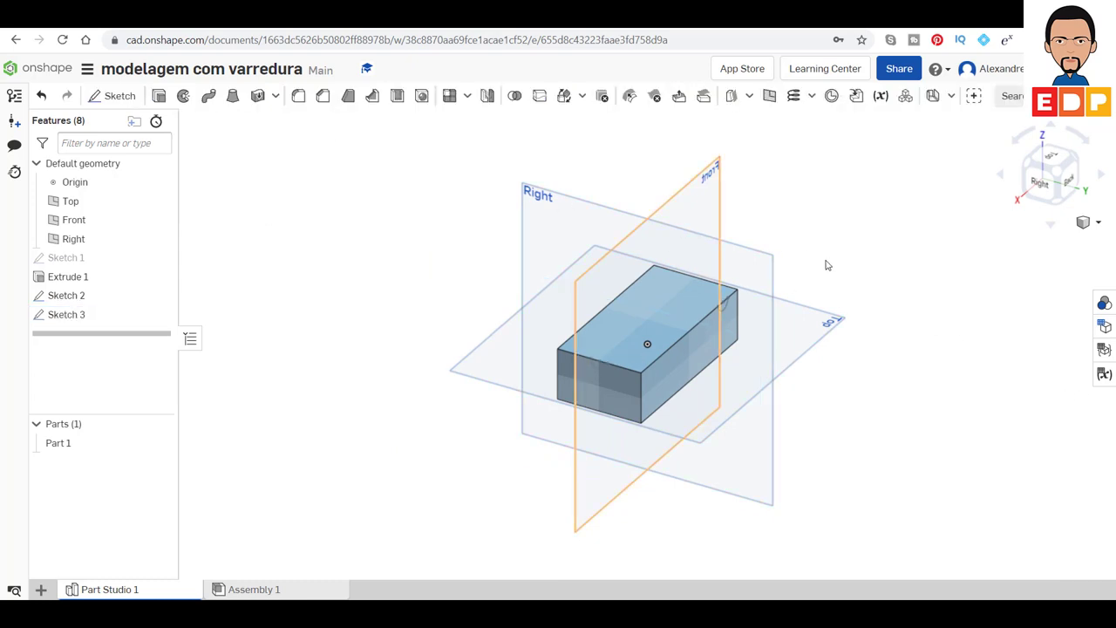
left_click(656, 340)
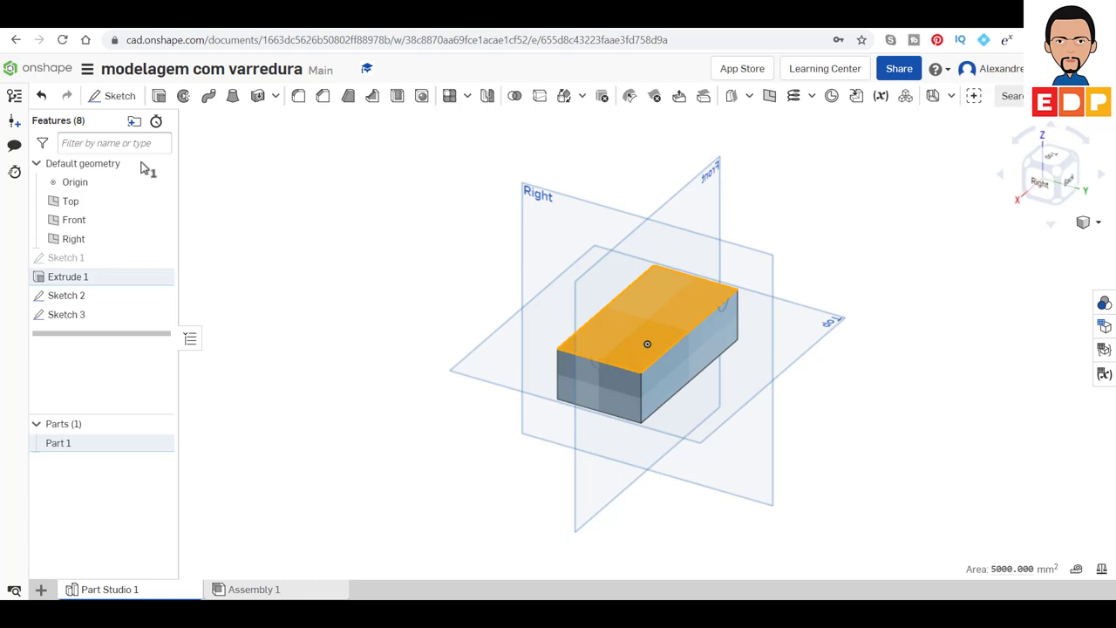
left_click(95, 97)
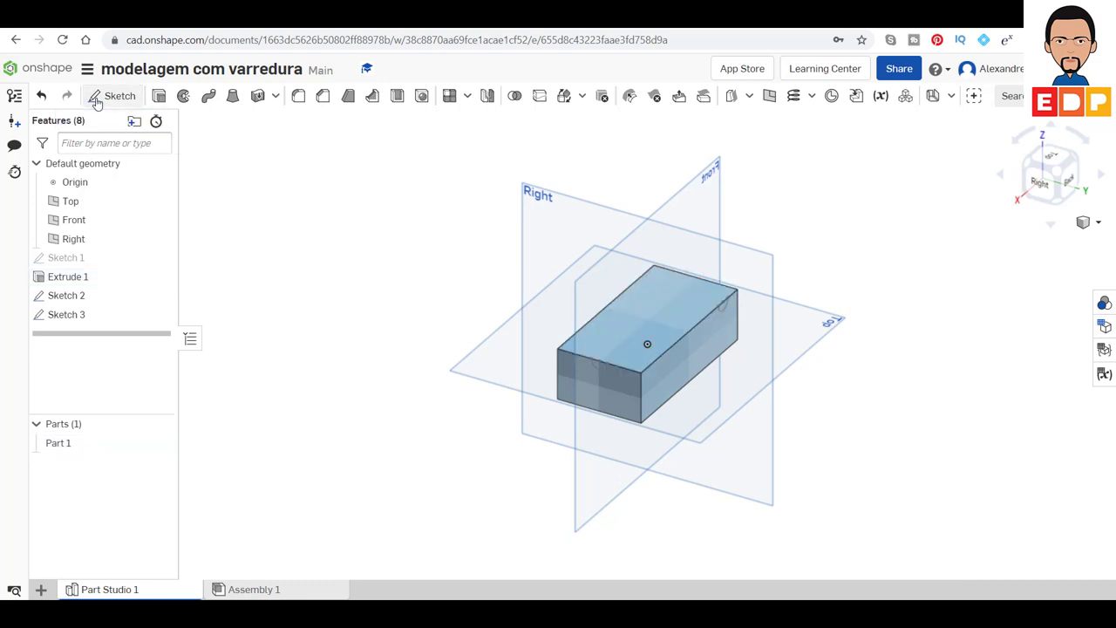
left_click(1052, 156)
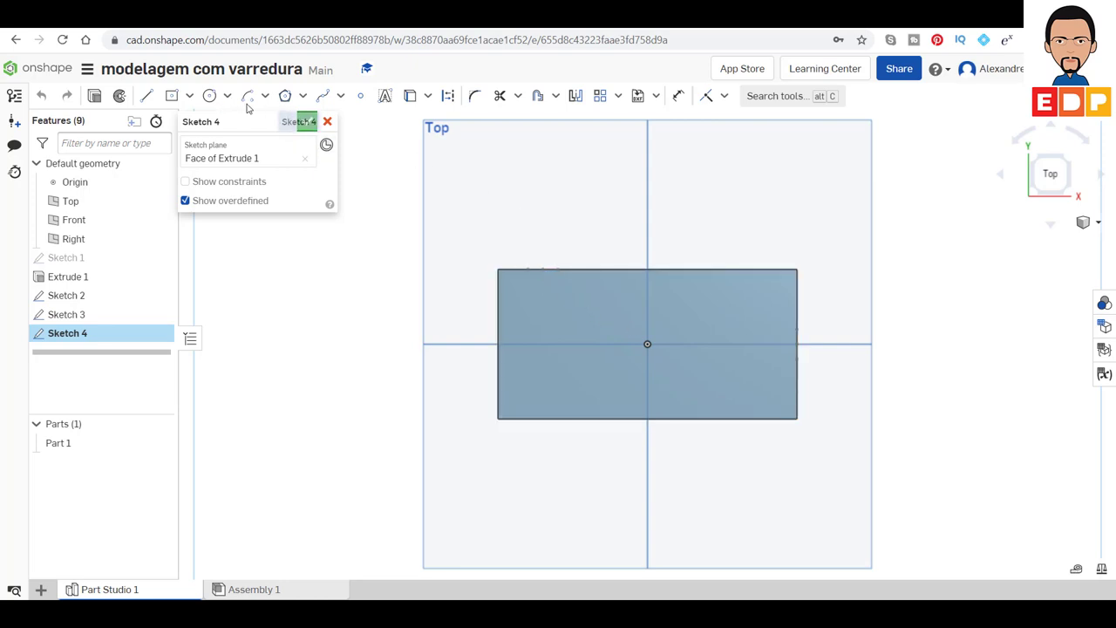
Draw an L-shaped path of two lines from the top edge down and across to the right edge.
left_click(146, 96)
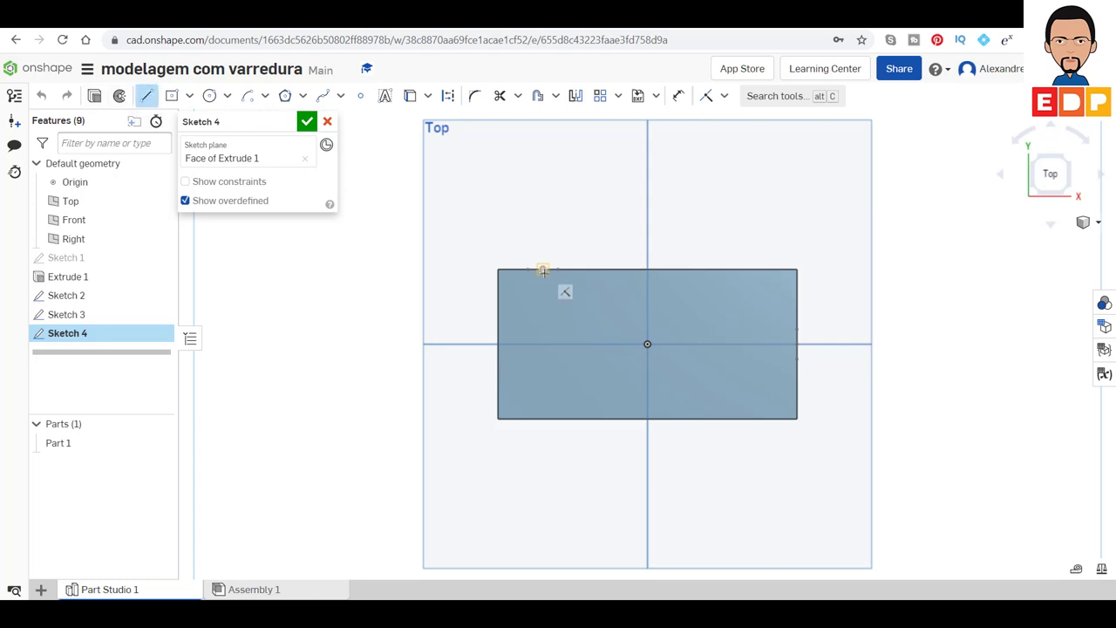
left_click(543, 271)
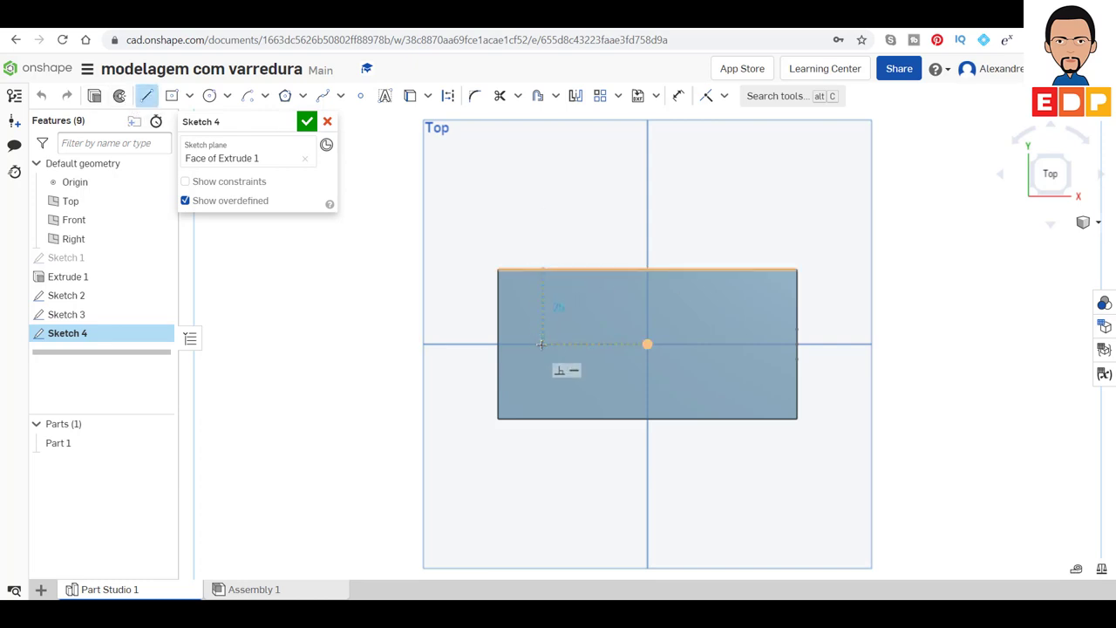
left_click(540, 343)
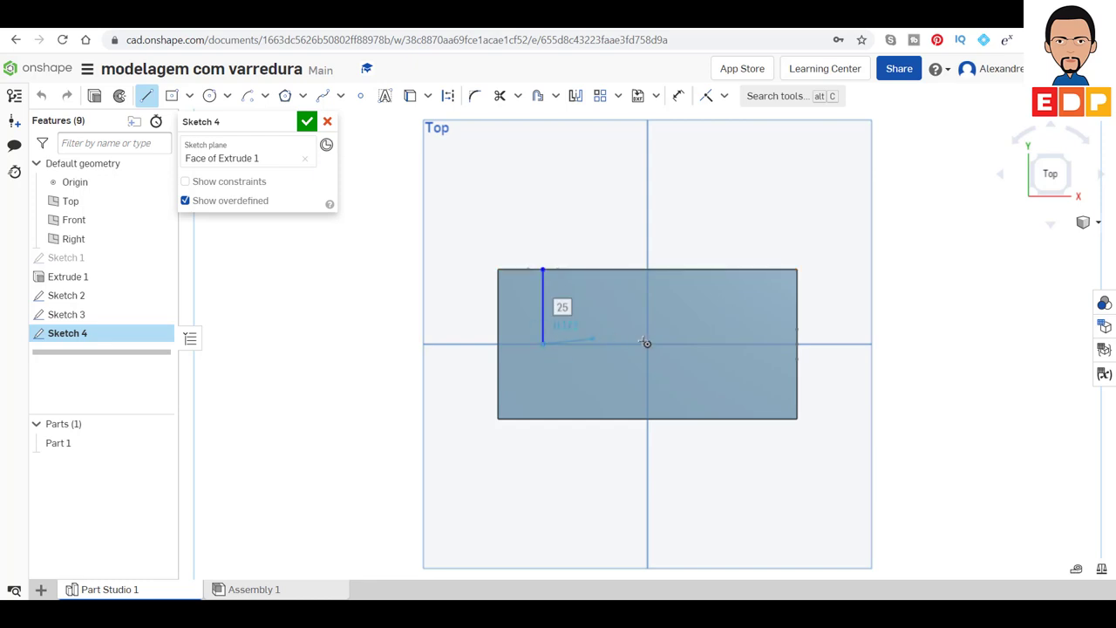
left_click(797, 345)
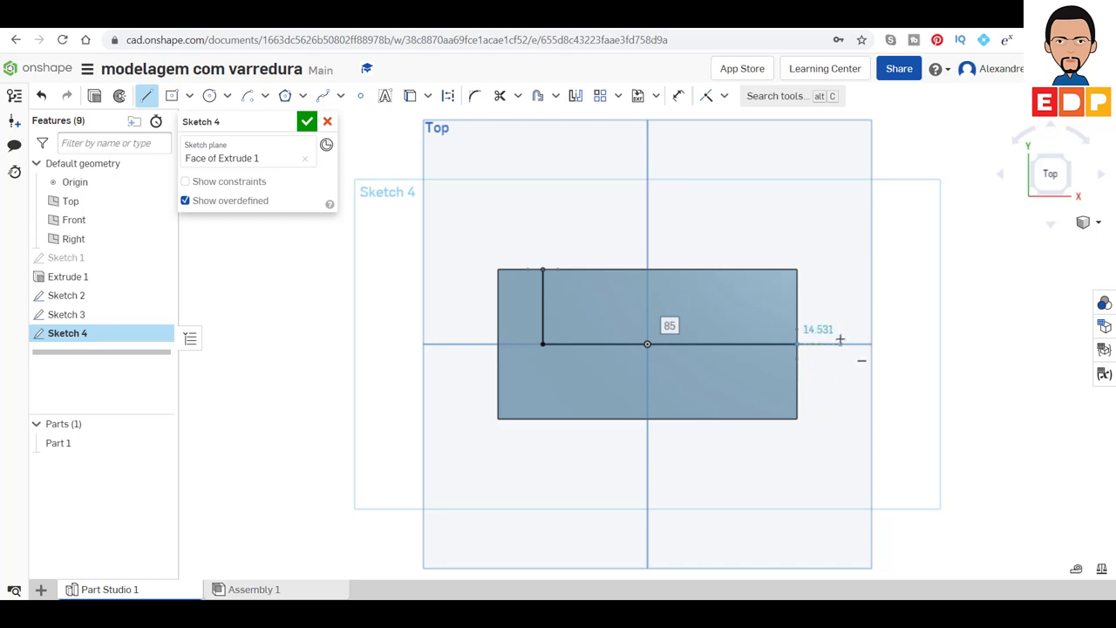
key("Escape")
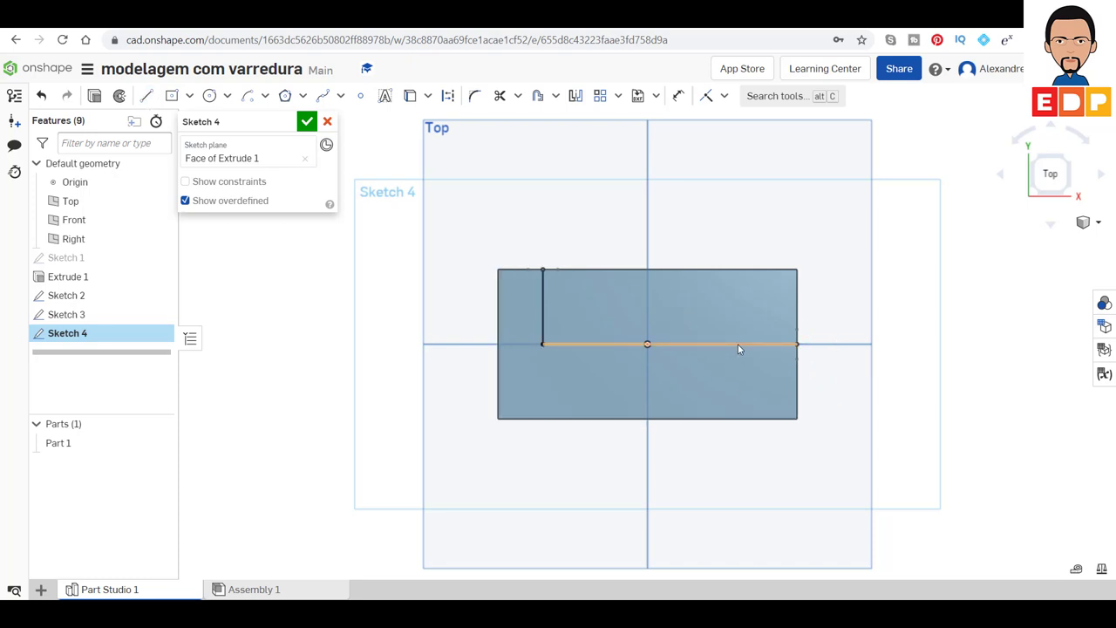
left_click(679, 96)
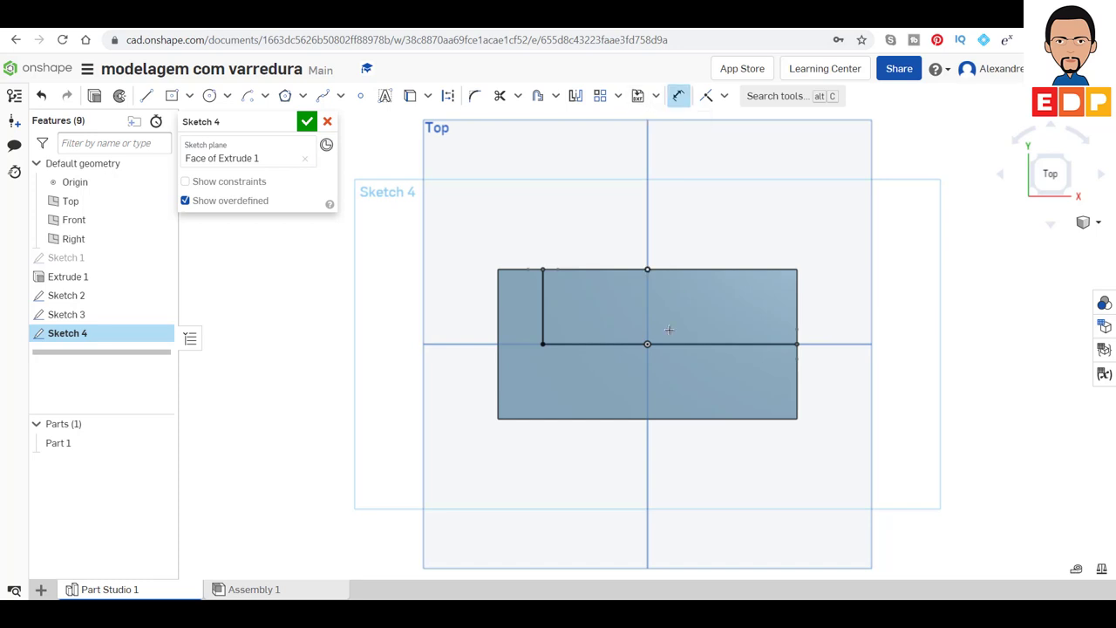
left_click(685, 345)
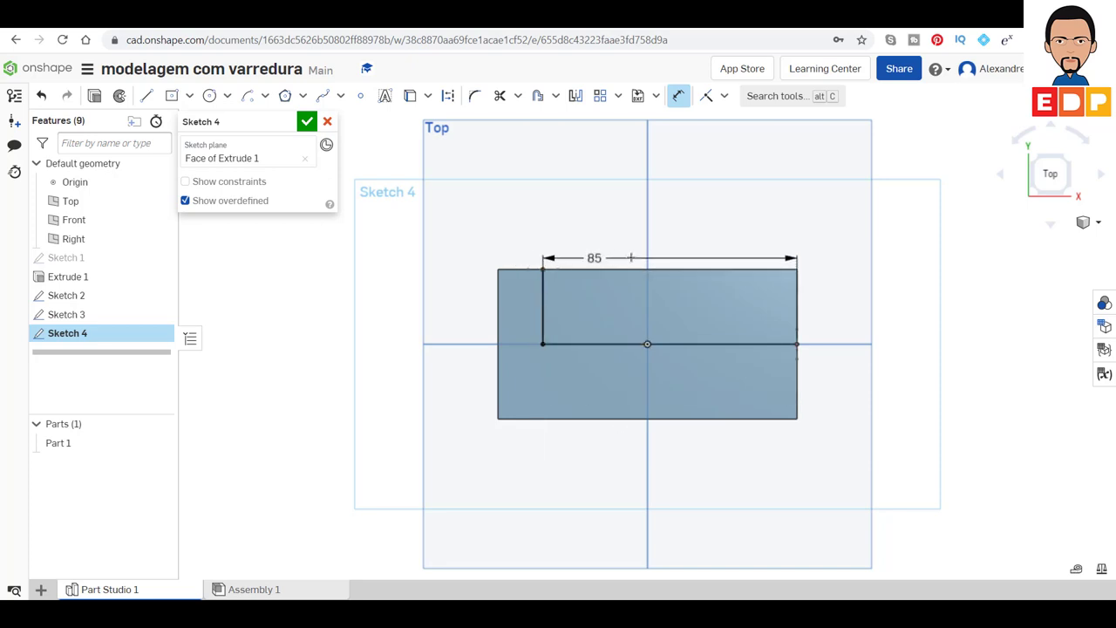
key("Escape")
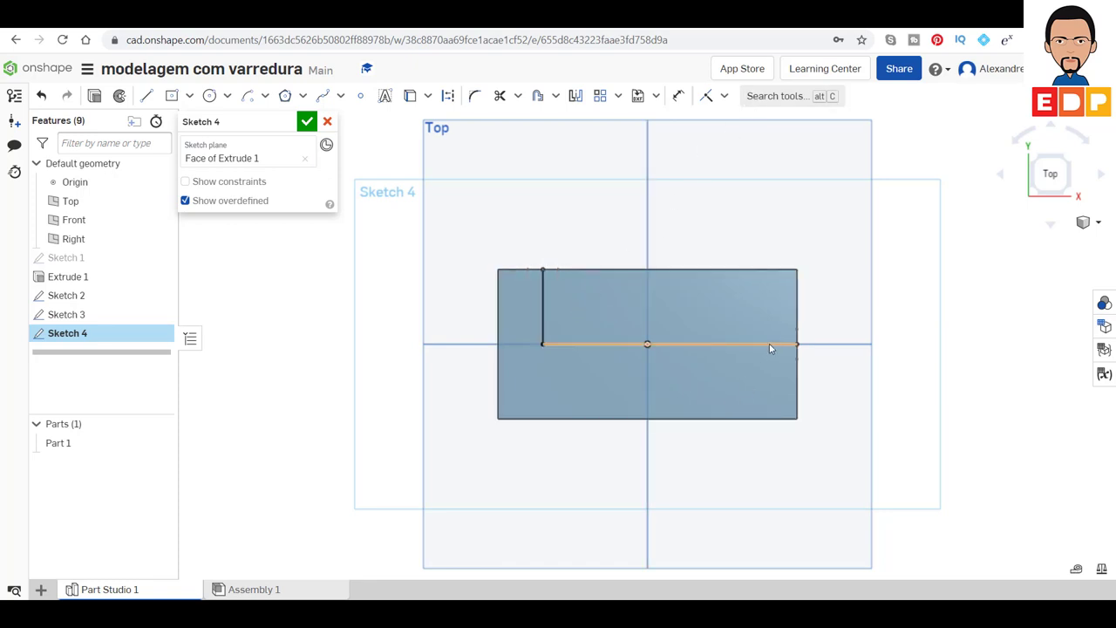
Close Sketch 4 and view the block's top face straight on.
left_click(307, 123)
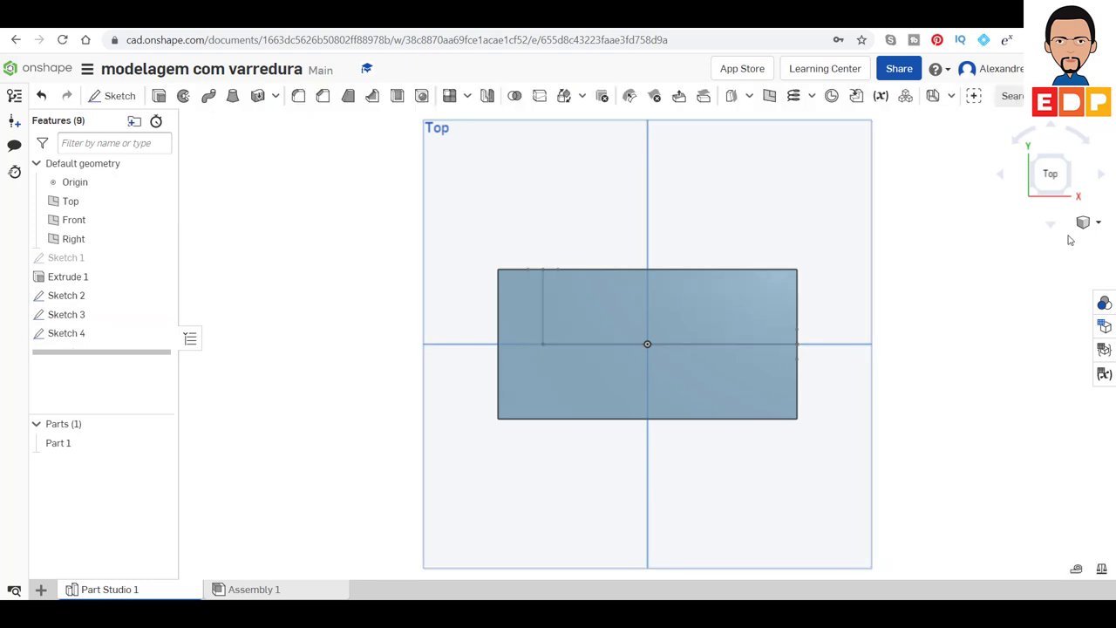
left_click(1068, 162)
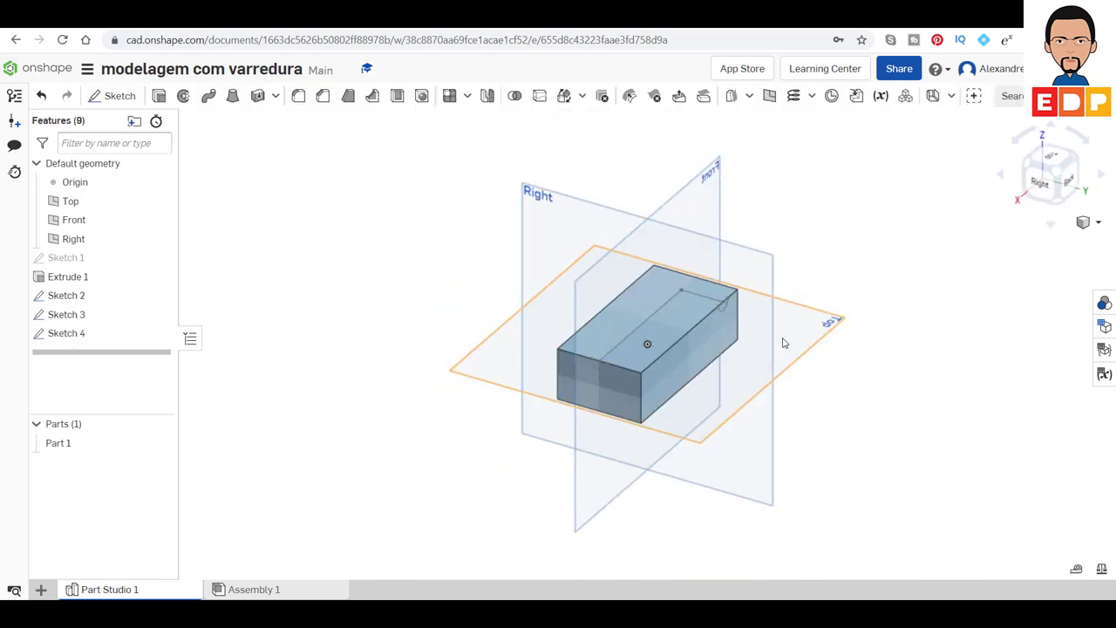
left_click(1051, 155)
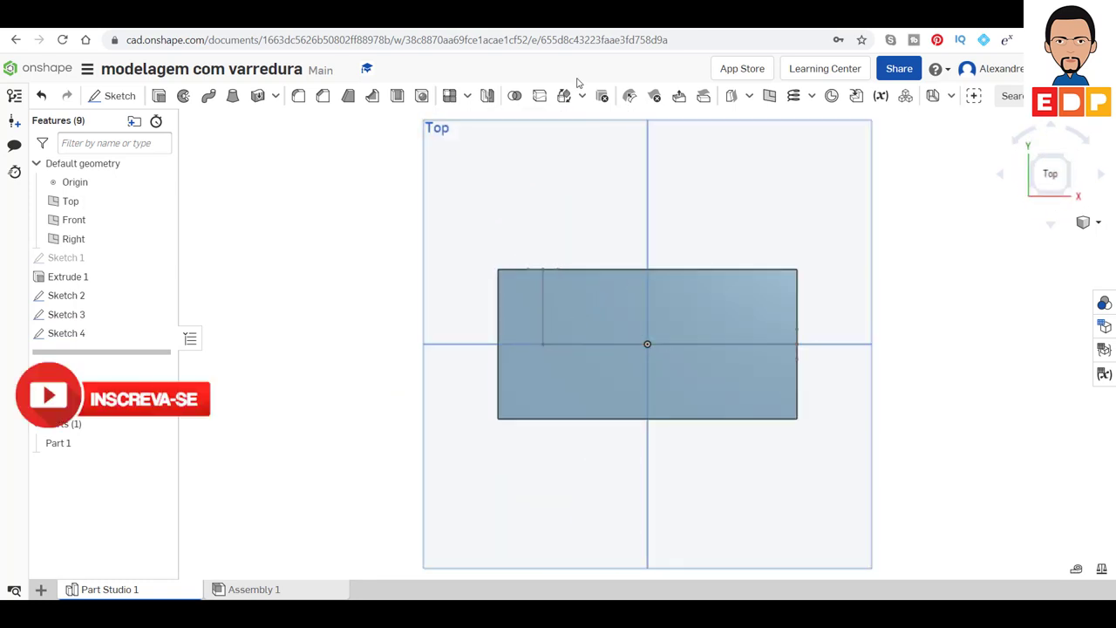
Reopen Sketch 4, round the L-path's corner with an R5 fillet, and finish it.
double_click(61, 334)
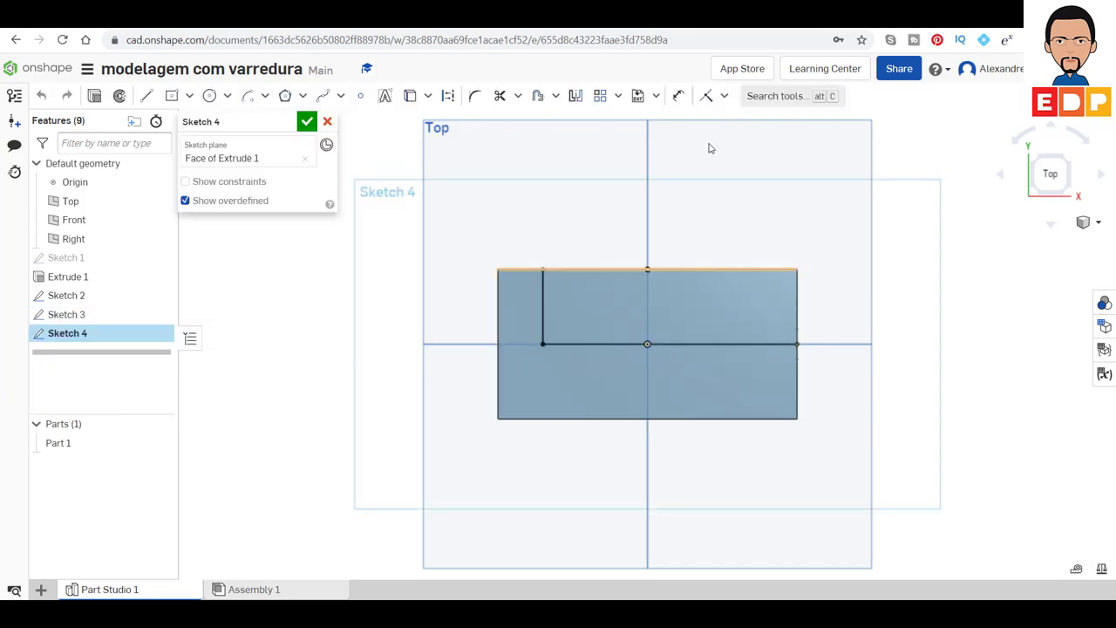
left_click(474, 96)
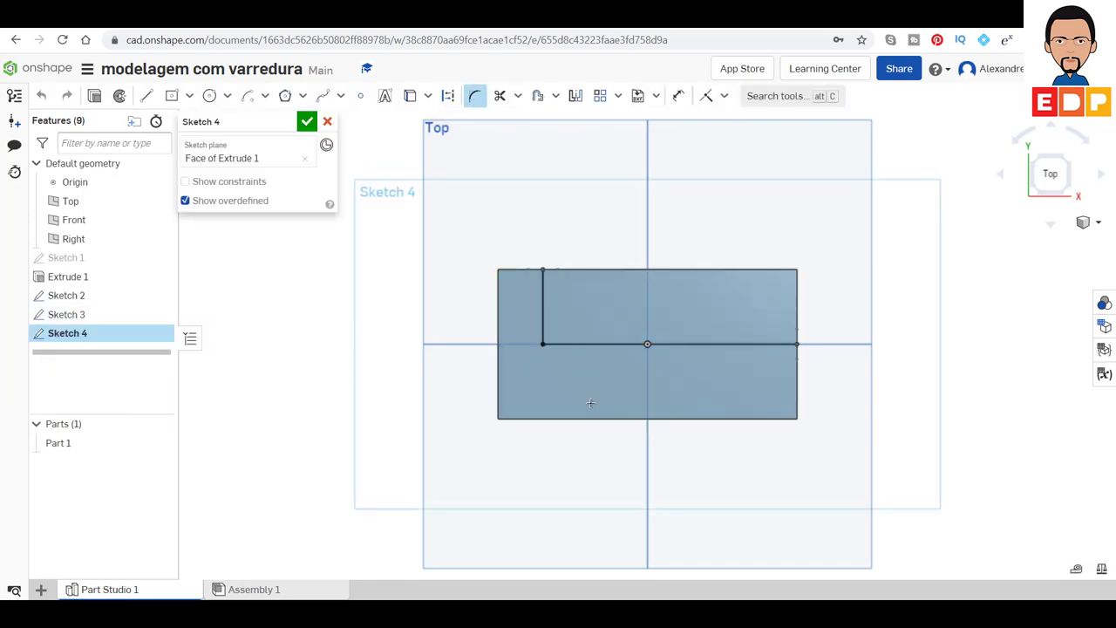
left_click(543, 336)
left_click(564, 345)
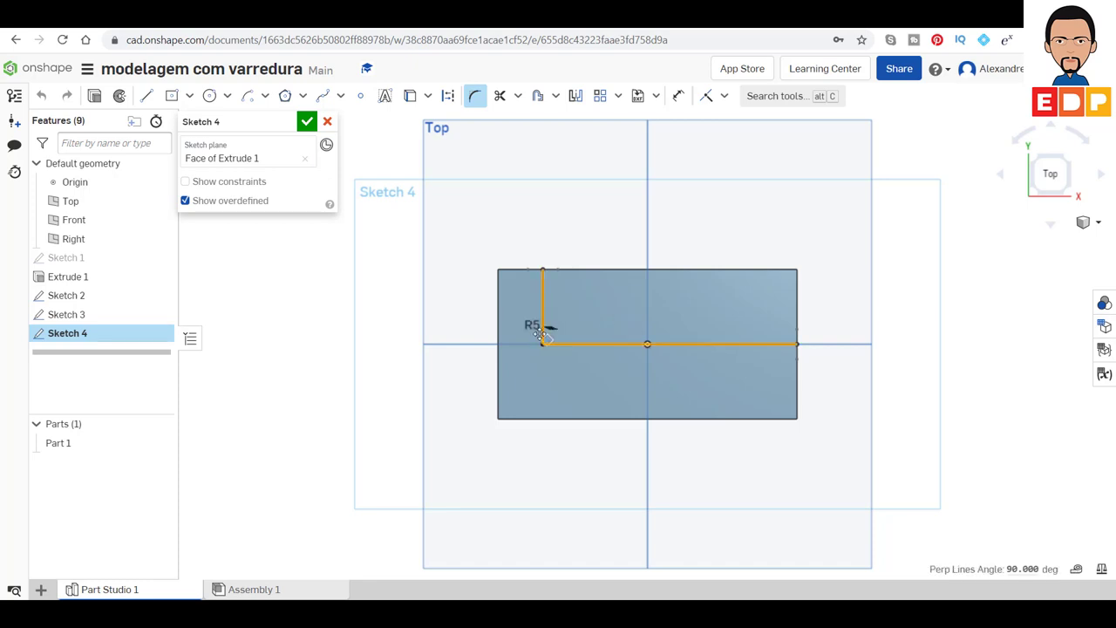
scroll(550, 343, "up", 3)
scroll(549, 343, "up", 3)
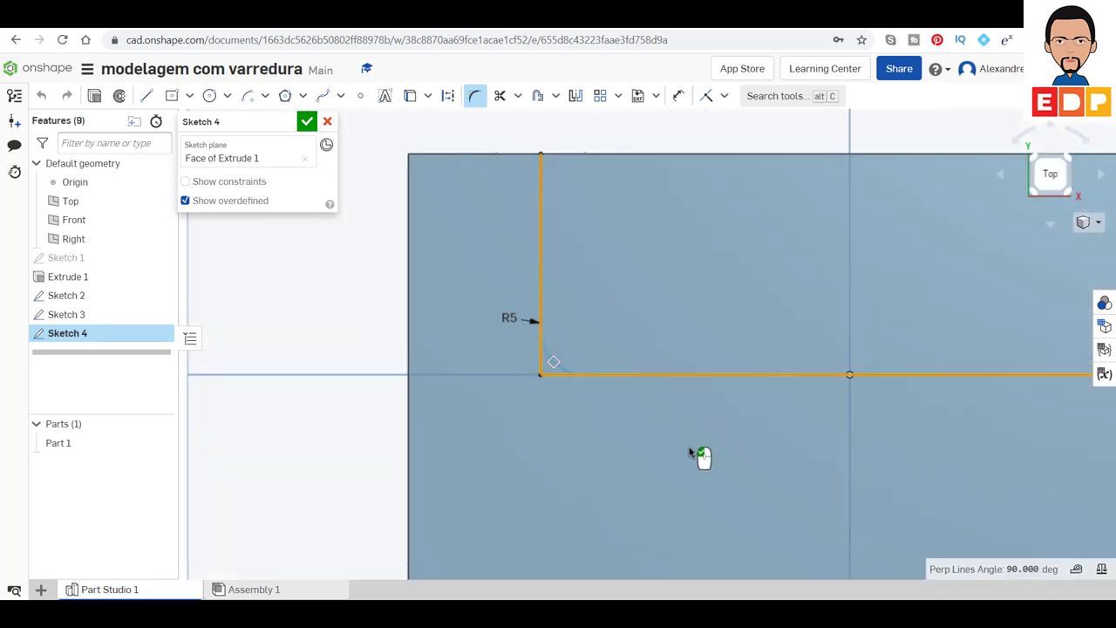
left_click(307, 122)
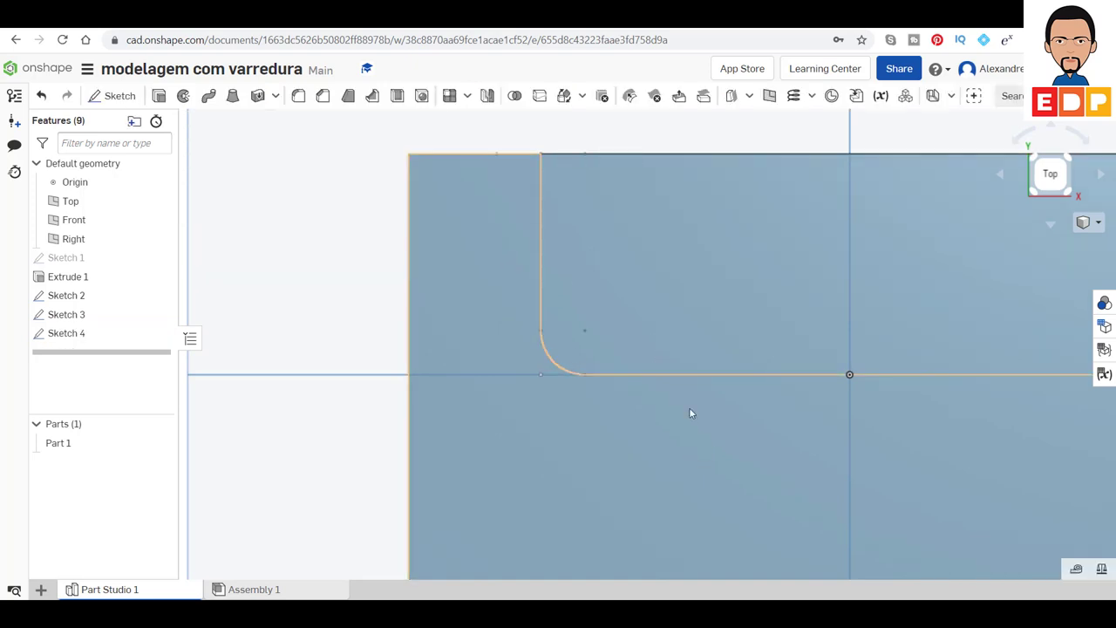
left_click(1067, 160)
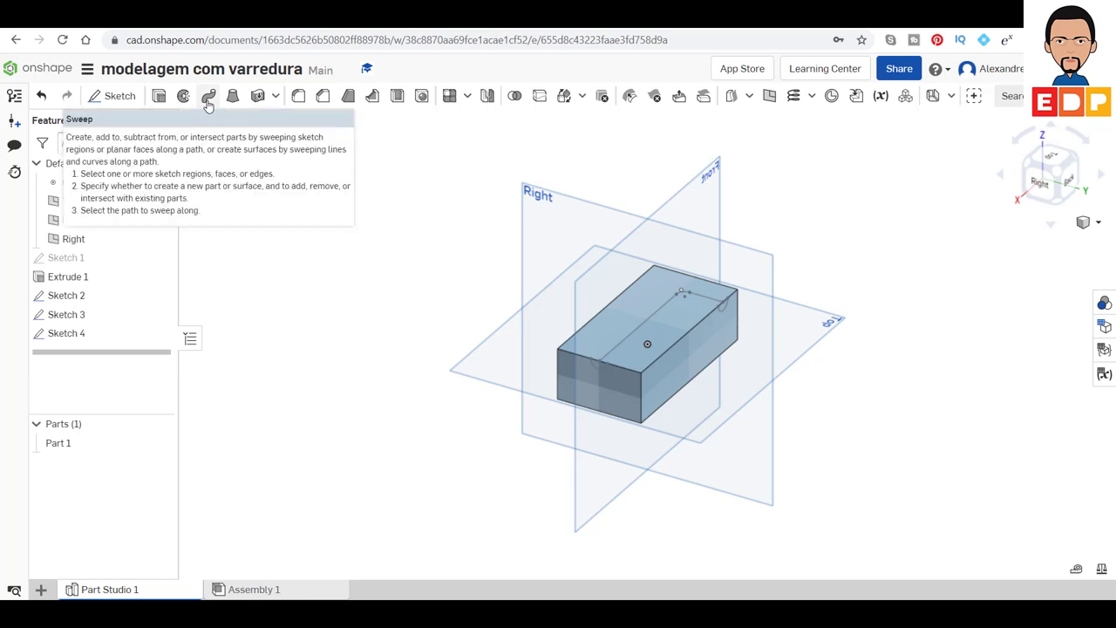
Sweep both R5 semicircle profiles along the three Sketch 4 path edges as a Remove cut.
left_click(208, 98)
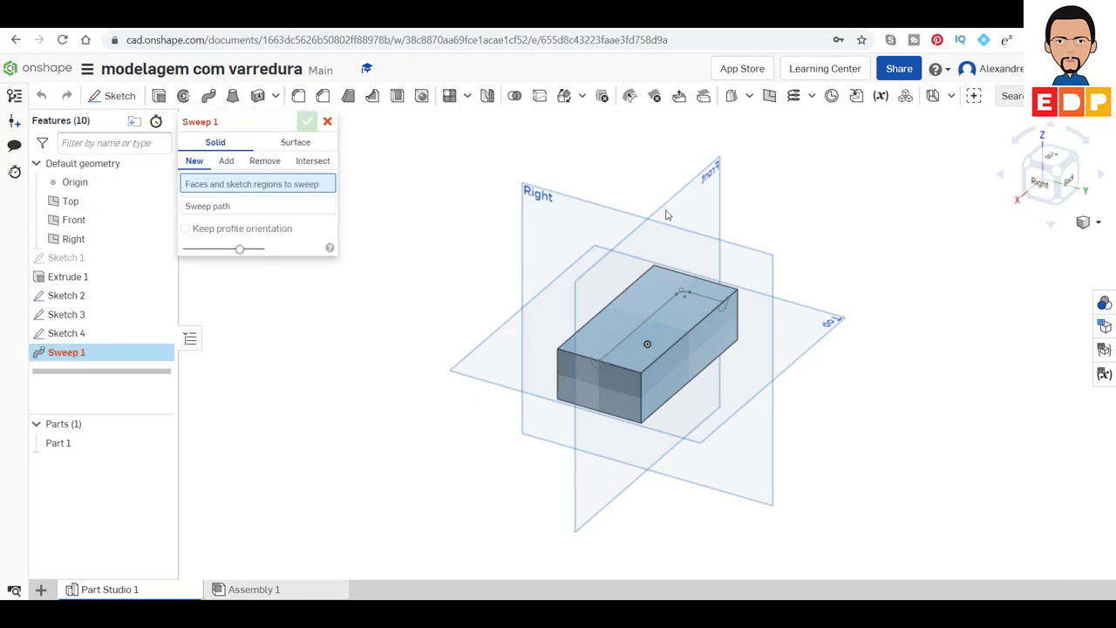
left_click(723, 310)
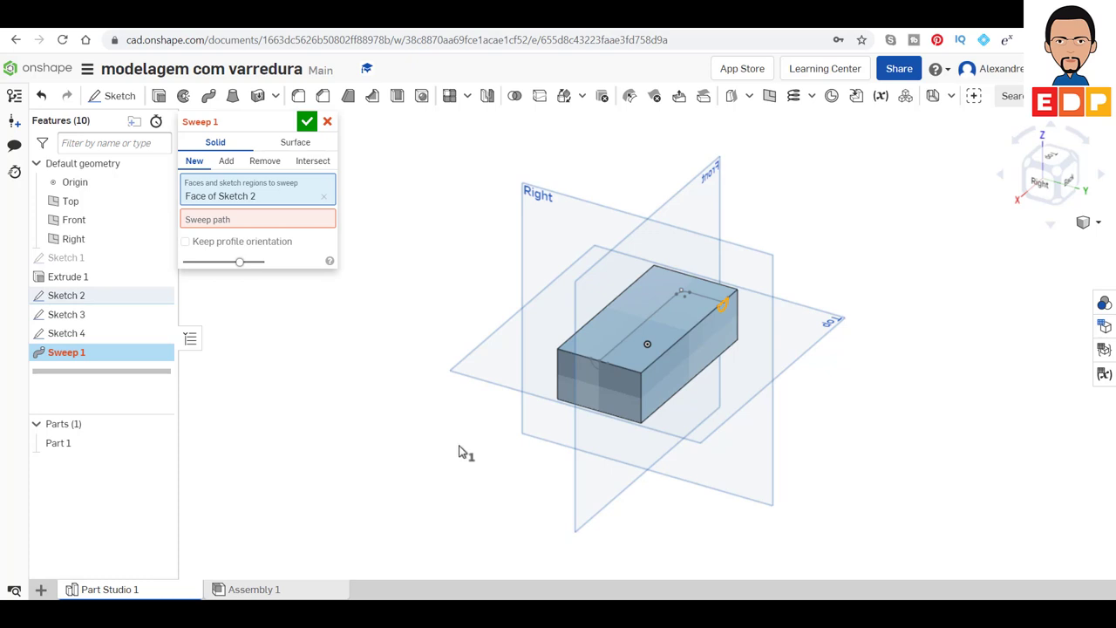
left_click(600, 368)
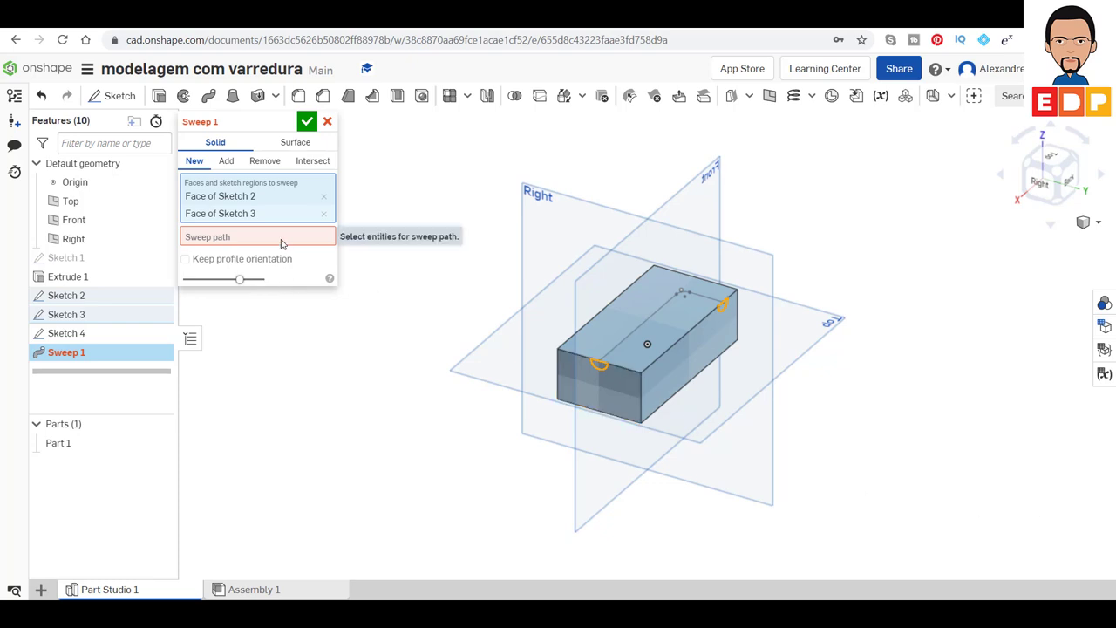
left_click(281, 240)
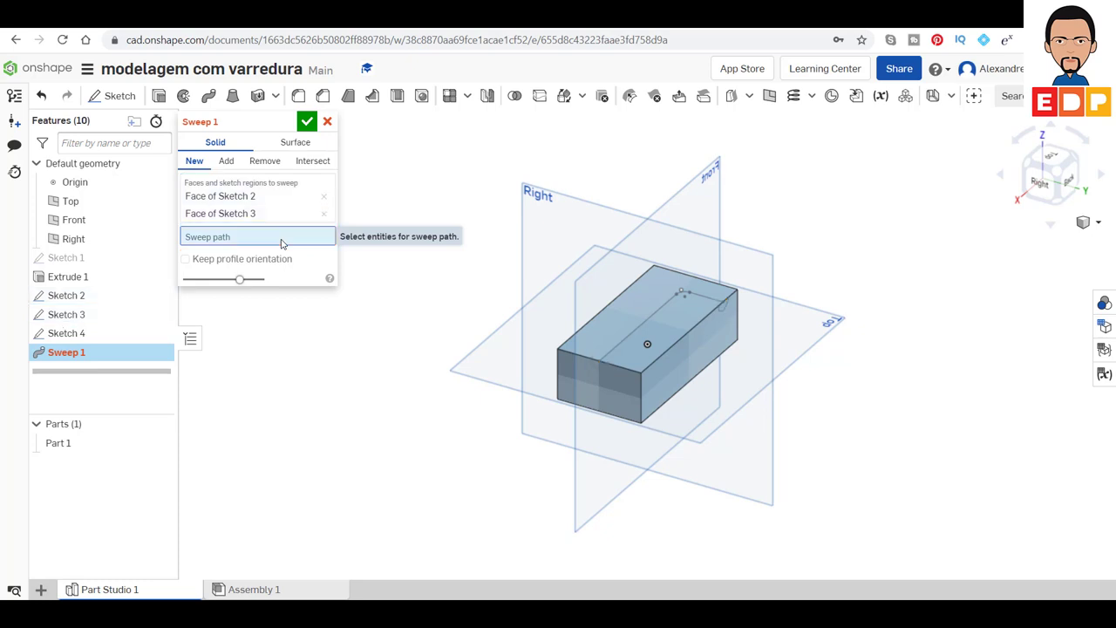
left_click(705, 299)
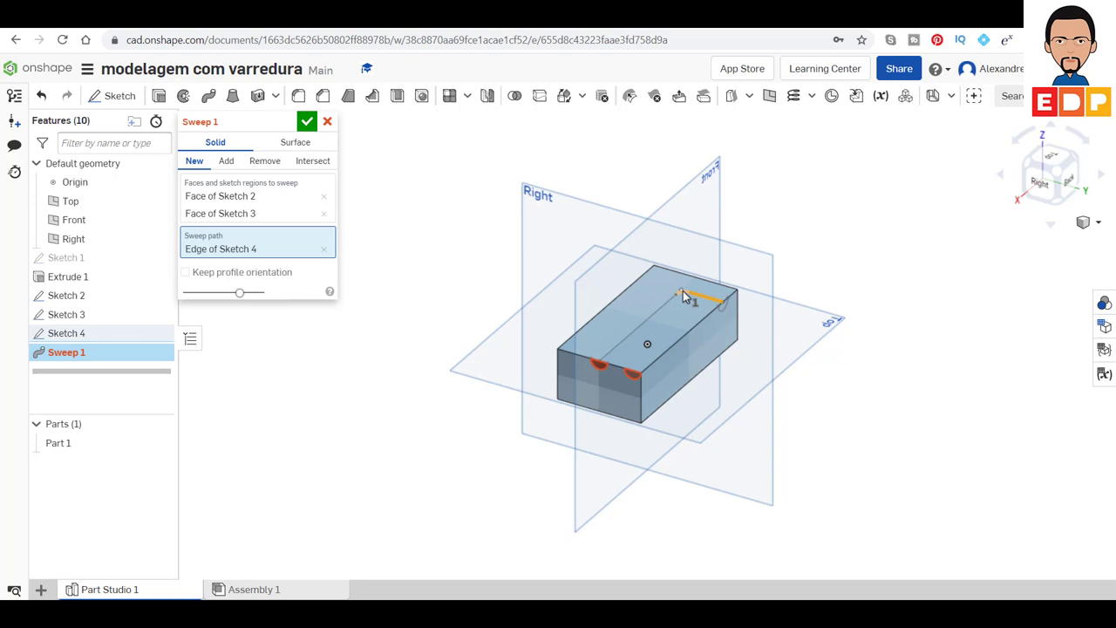
left_click(683, 296)
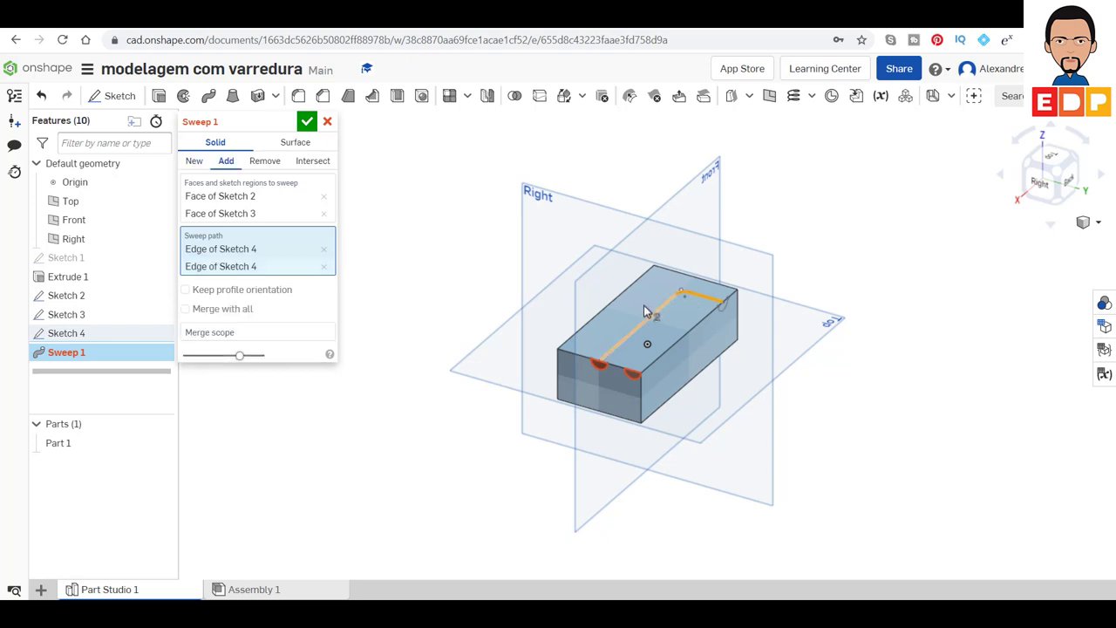
left_click(660, 319)
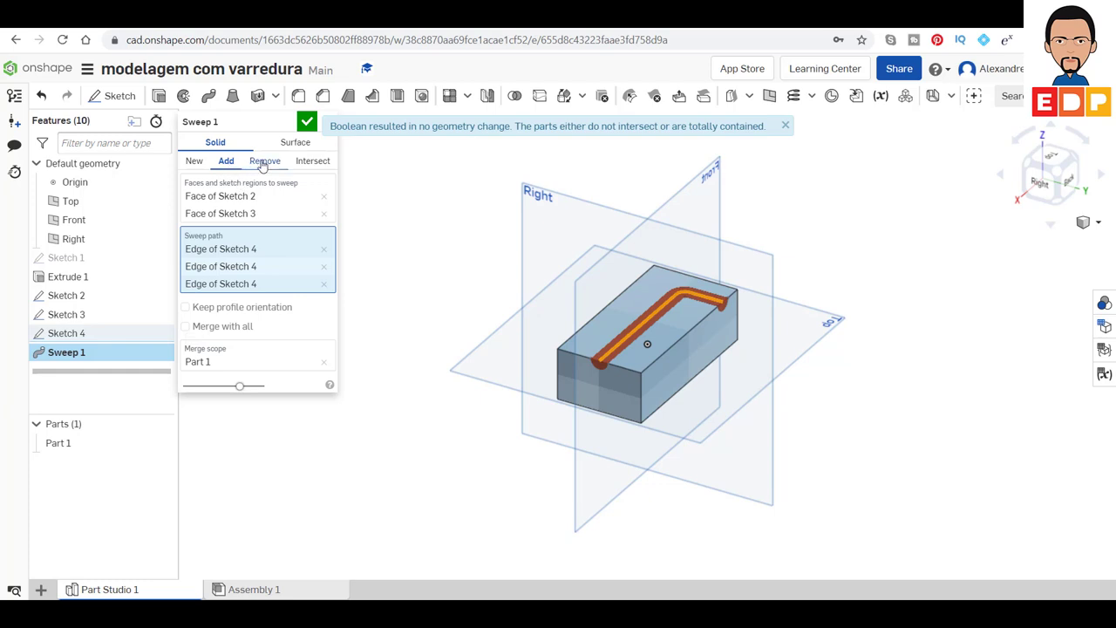
left_click(263, 162)
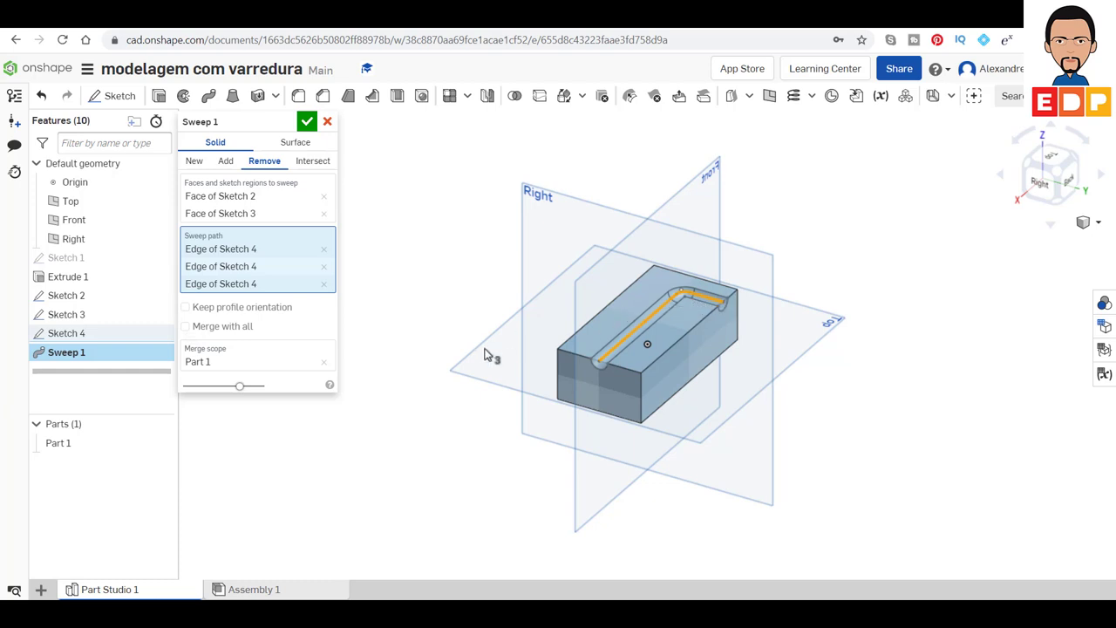
left_click(307, 123)
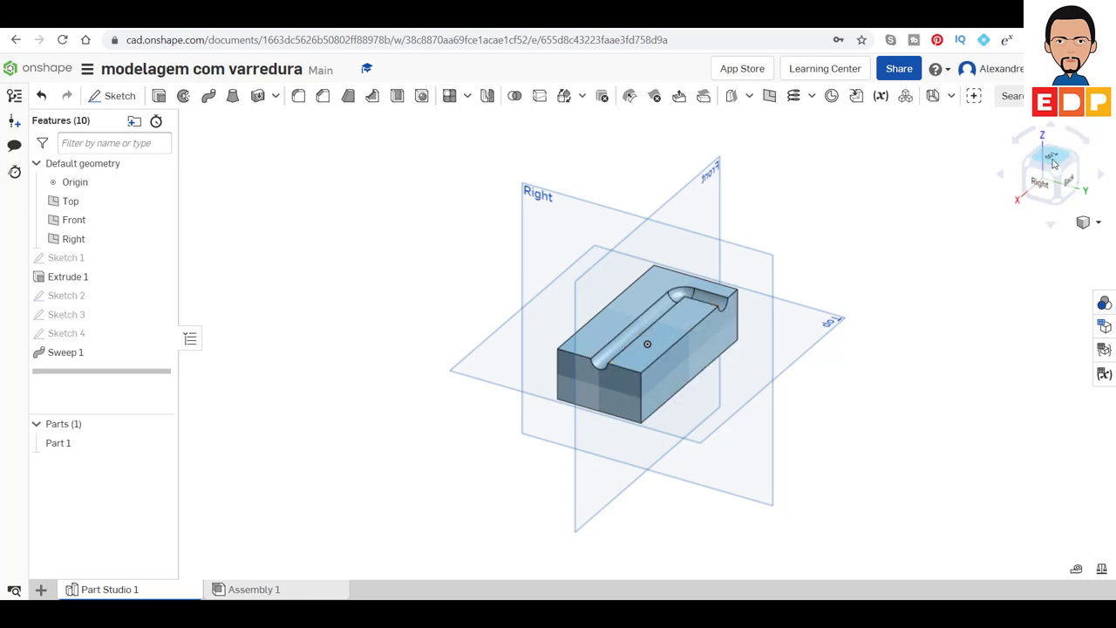
Inspect the groove from above and in isometric, then select the block's short end face.
right_click_drag(966, 200, 664, 375)
key("shift+5")
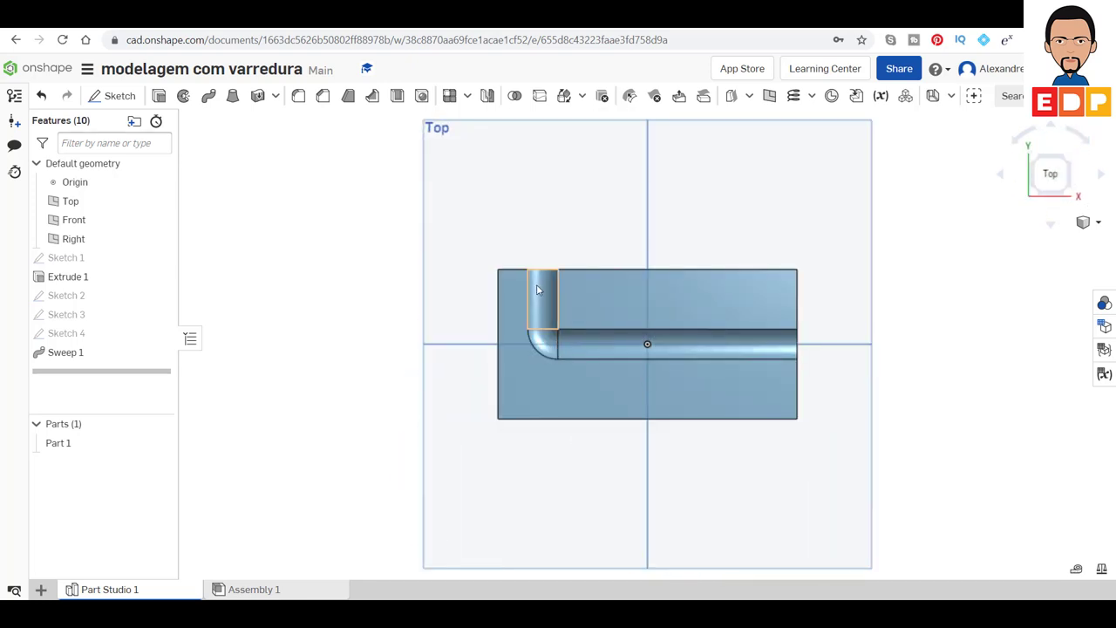
left_click(1070, 165)
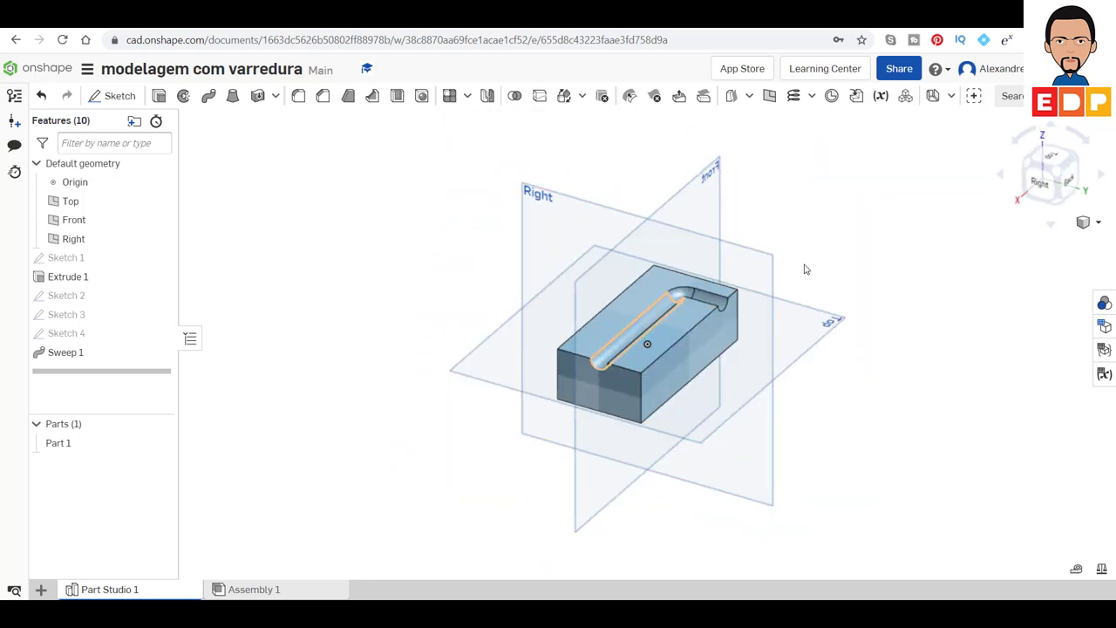
left_click(1029, 167)
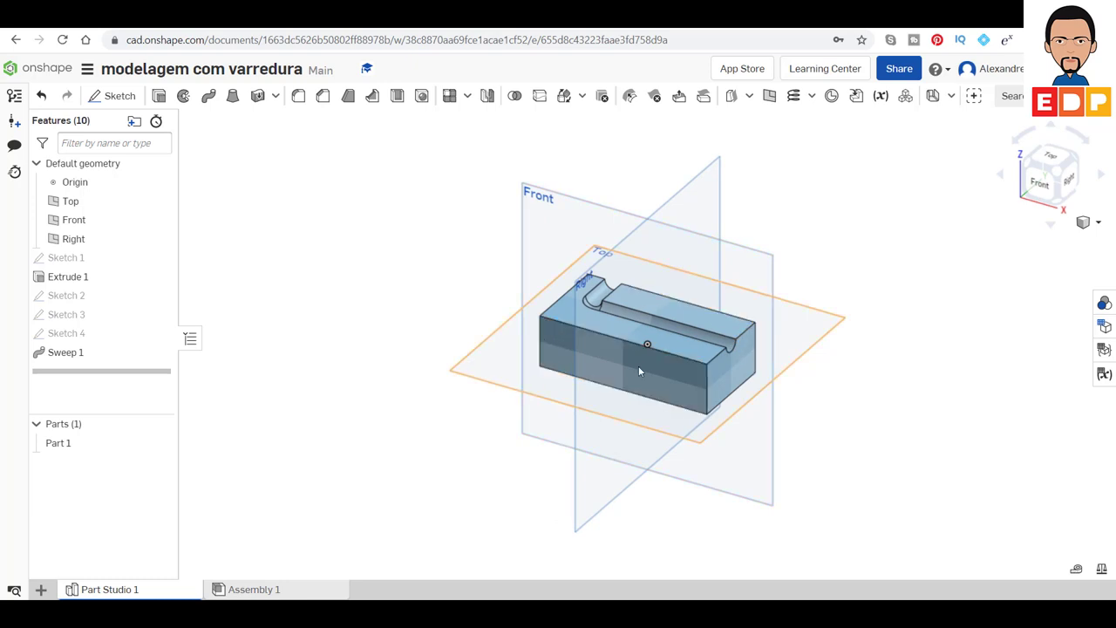
left_click(692, 401)
left_click(896, 303)
left_click(725, 392)
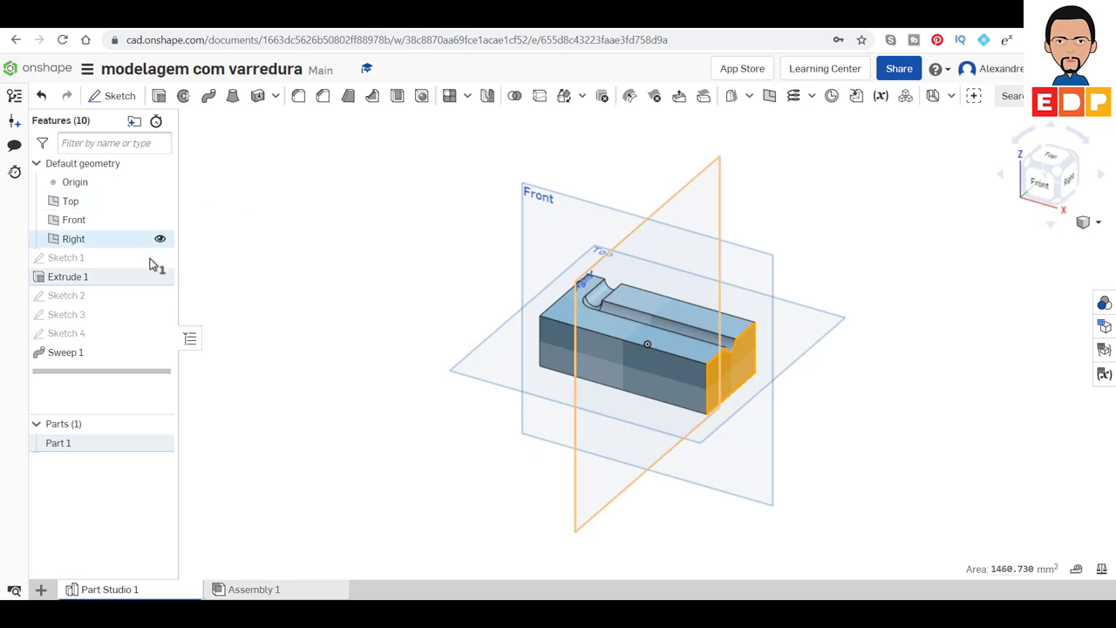
Start Sketch 5 on the end face and draw a centre-point semicircle at the left edge midpoint.
left_click(100, 98)
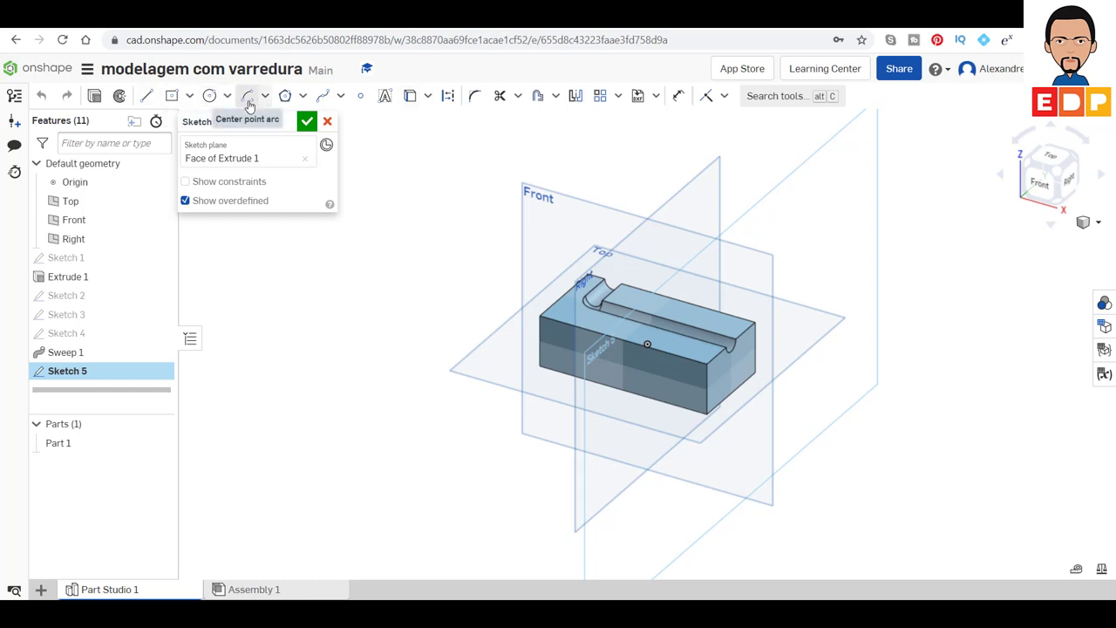
left_click(248, 98)
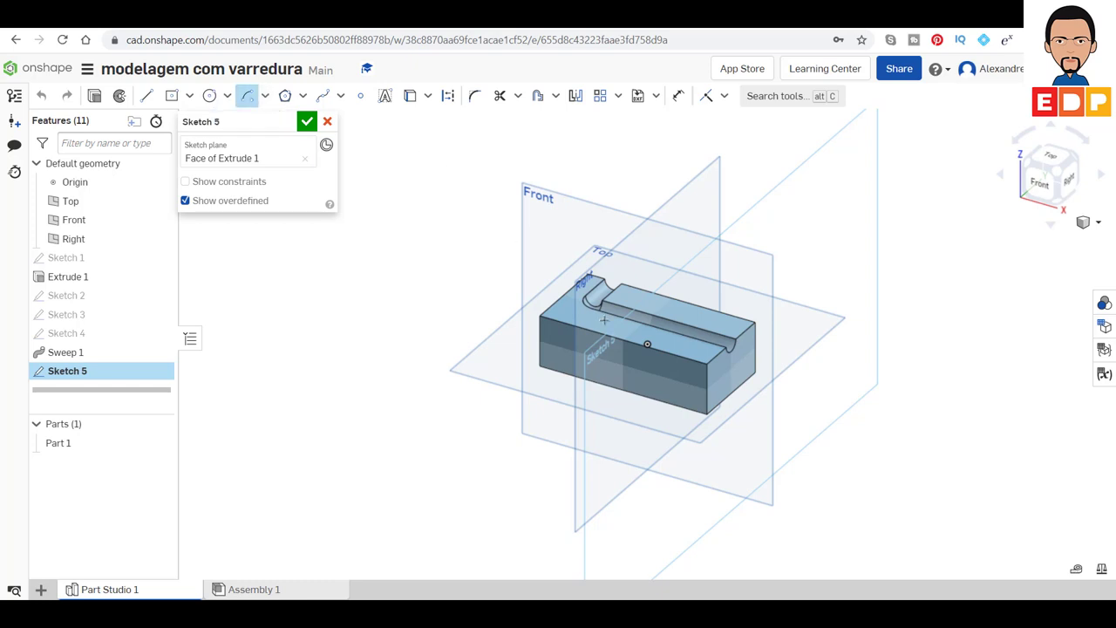
left_click(1065, 178)
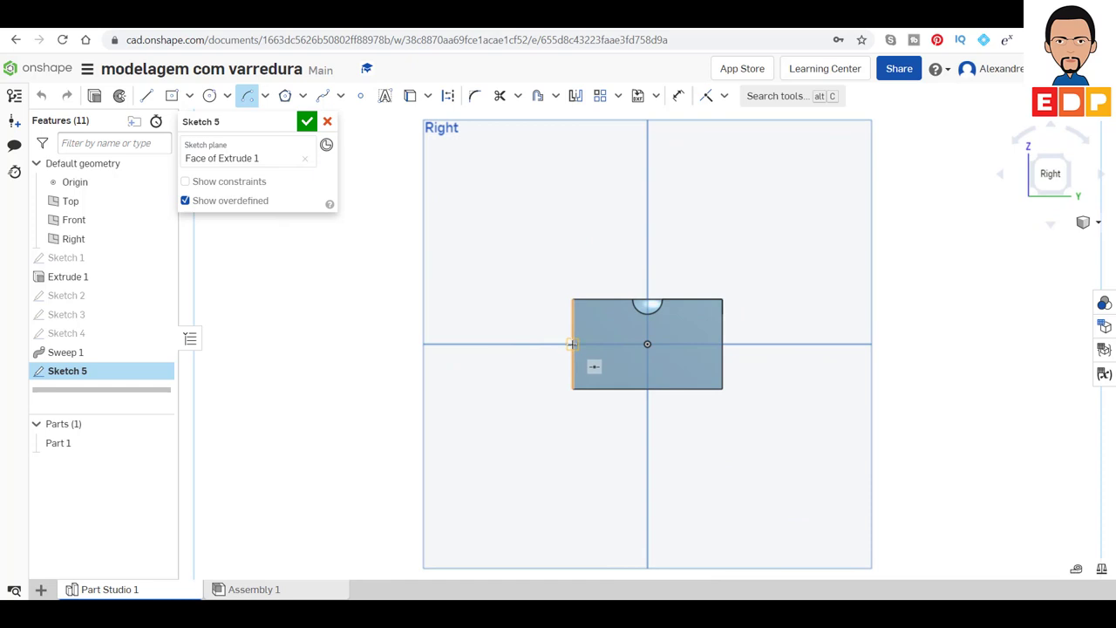
left_click(572, 344)
left_click(574, 331)
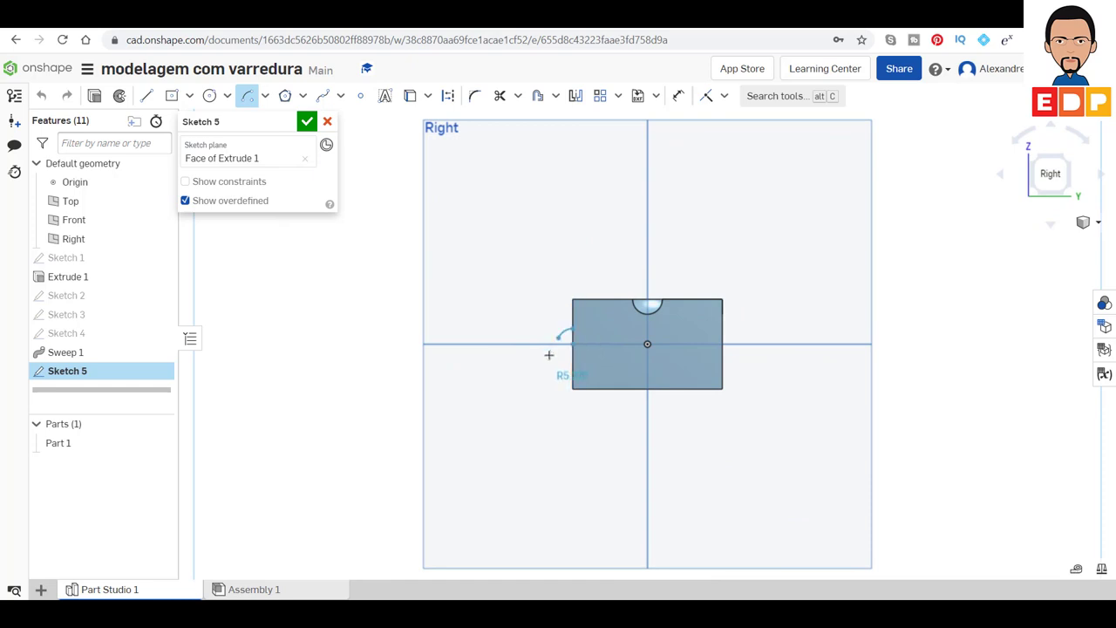
left_click(572, 359)
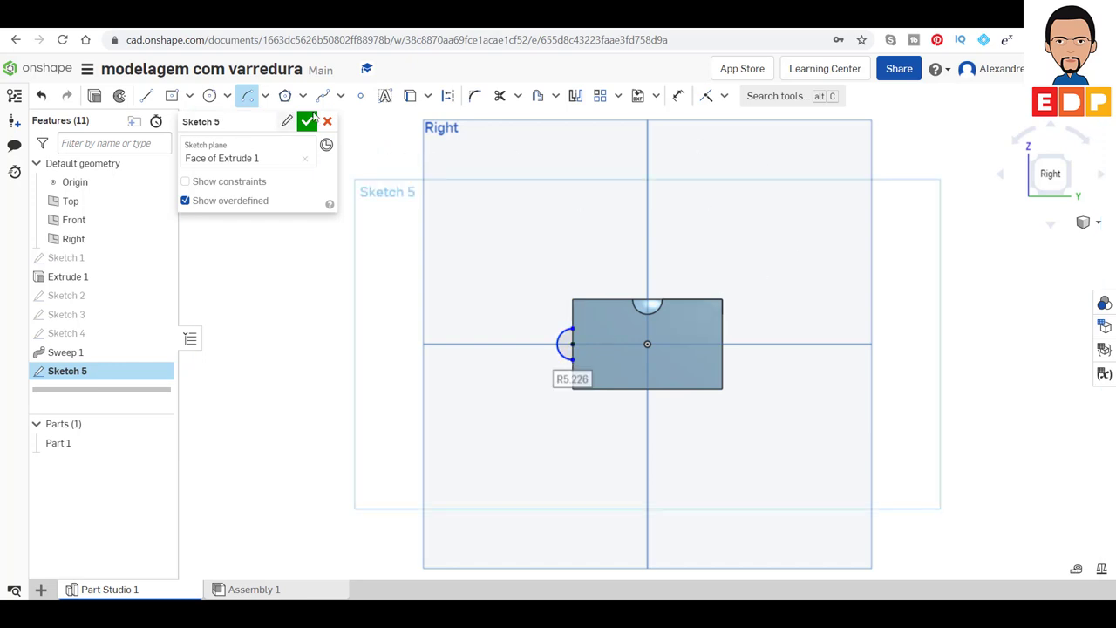
Dimension the semicircle to radius 5 and finish Sketch 5.
left_click(678, 96)
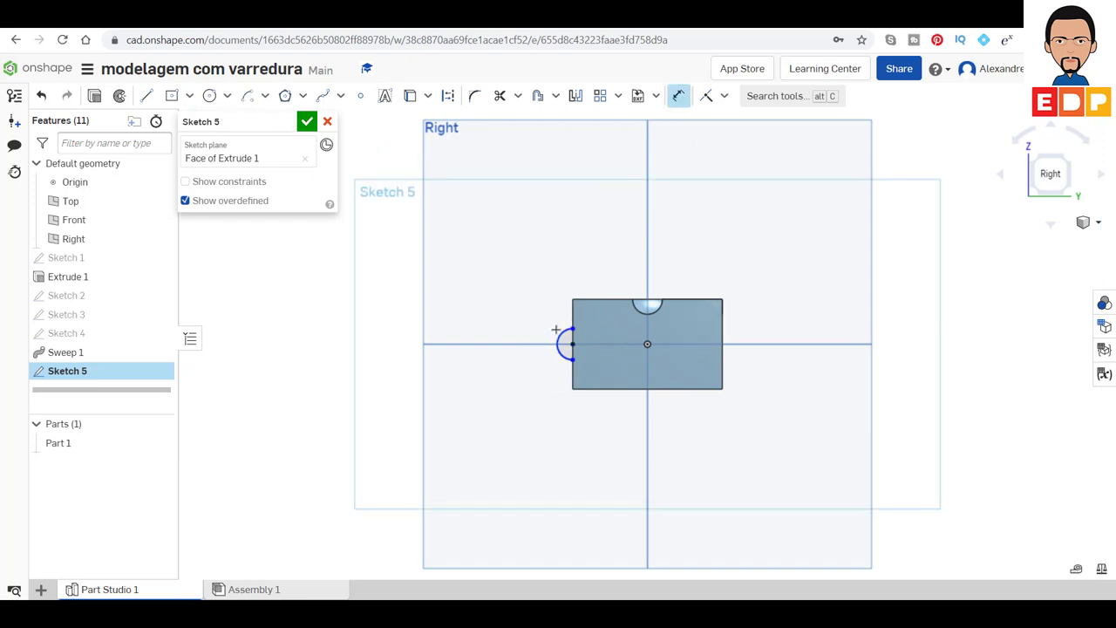
double_click(526, 307)
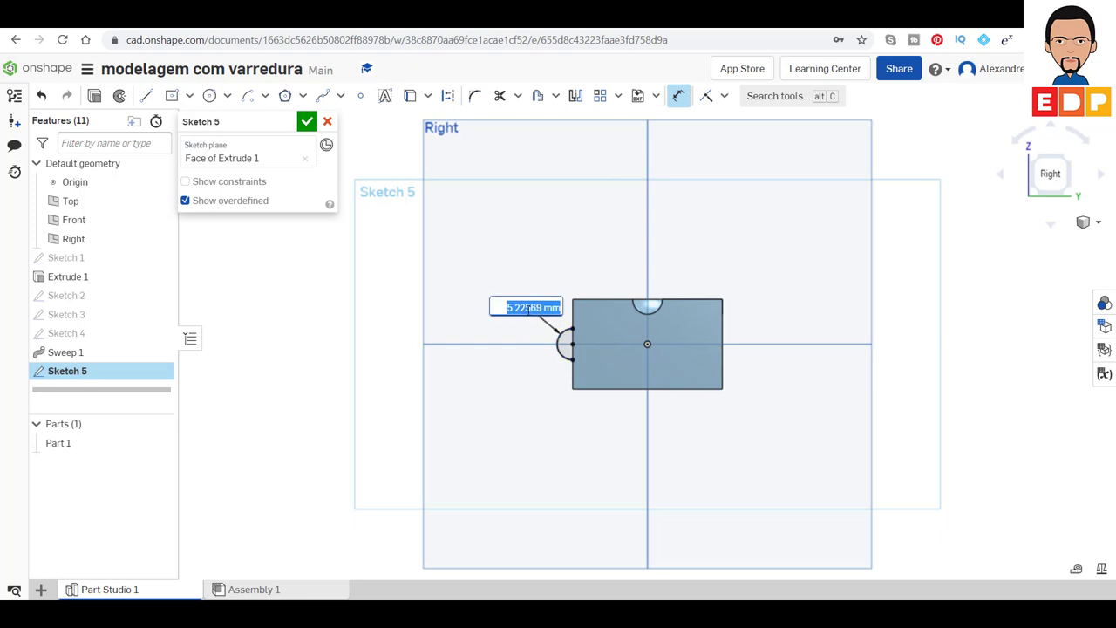
type("5")
key("Escape")
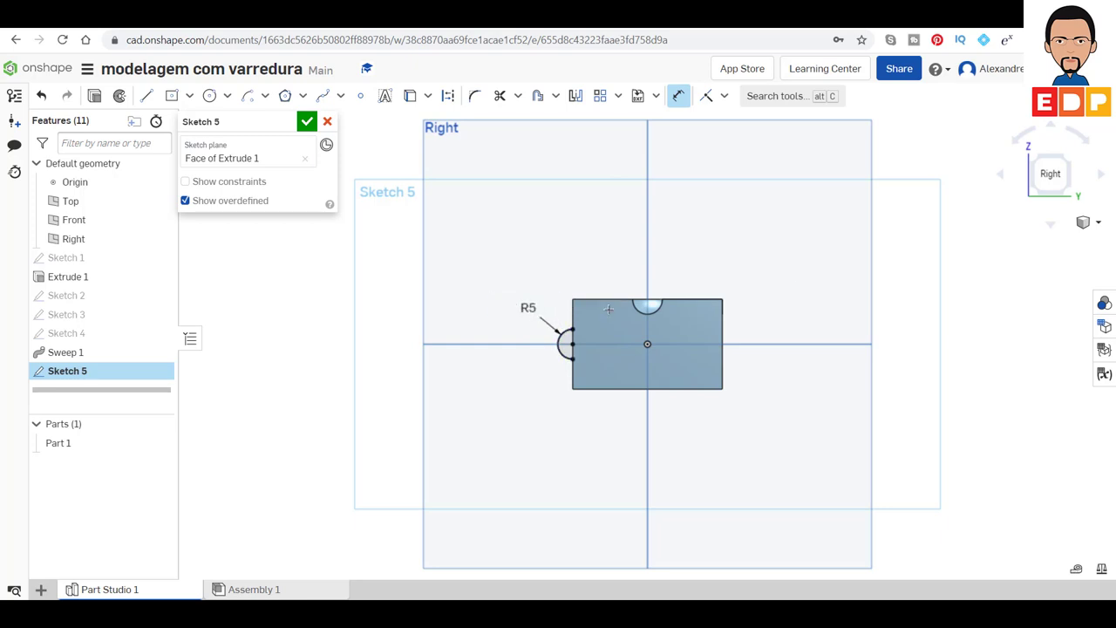
left_click(1035, 156)
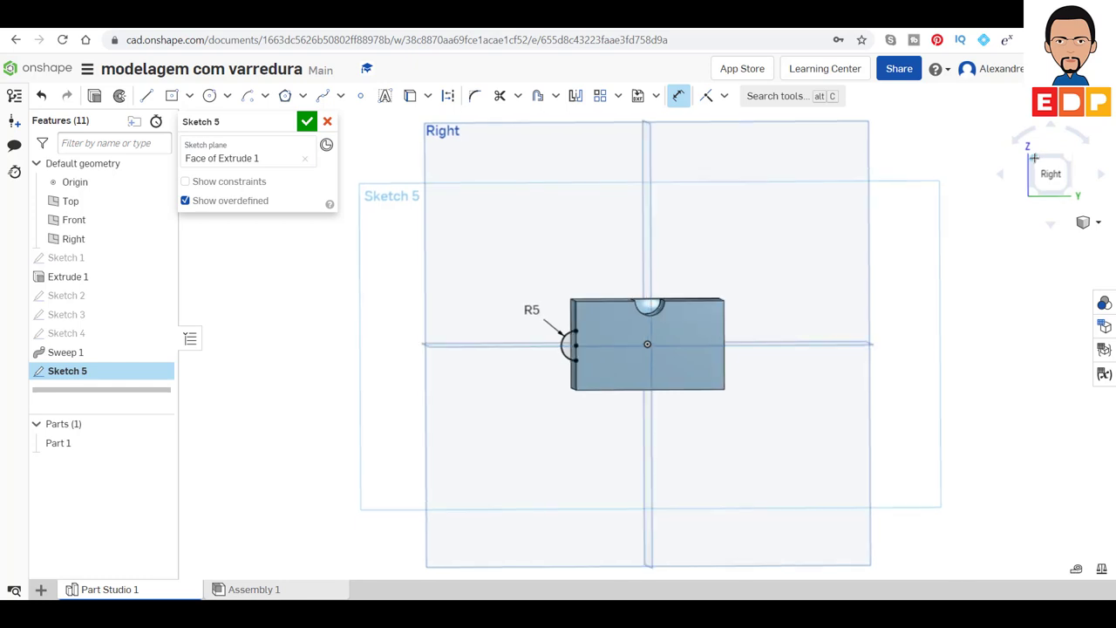
left_click(307, 122)
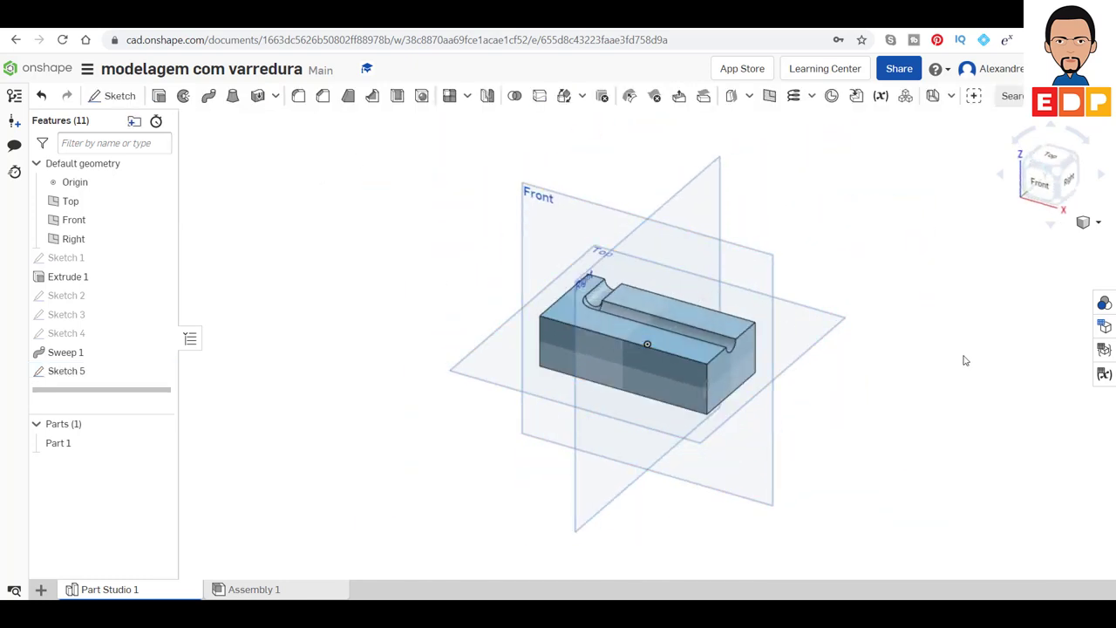
Start Sketch 6 on the top face and draw a semicircular arc centred on the front edge midpoint.
left_click(634, 337)
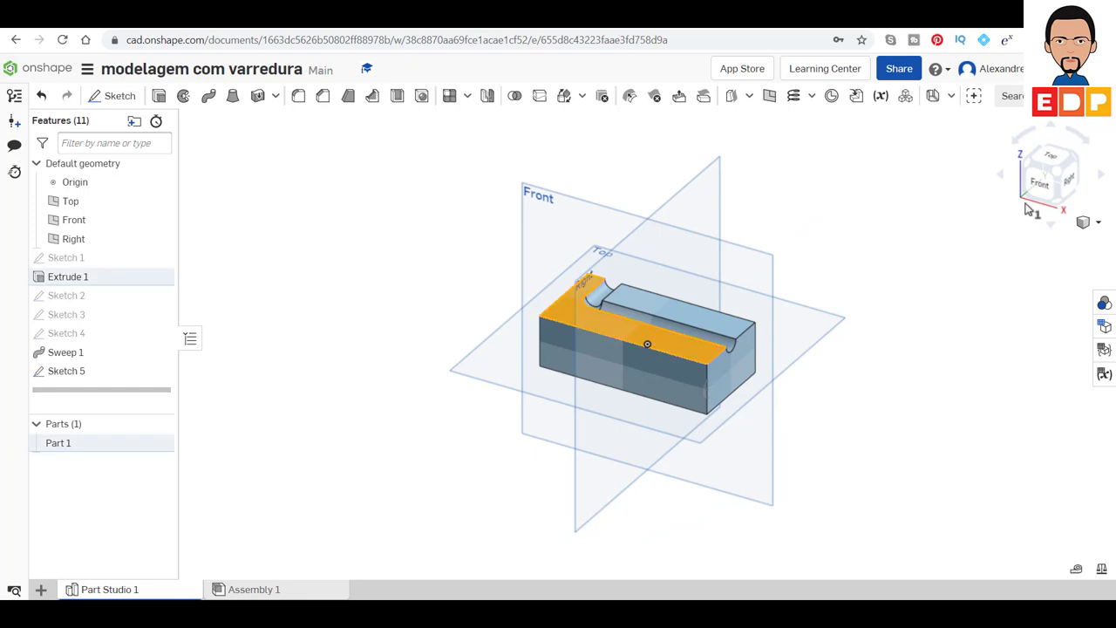
left_click(126, 103)
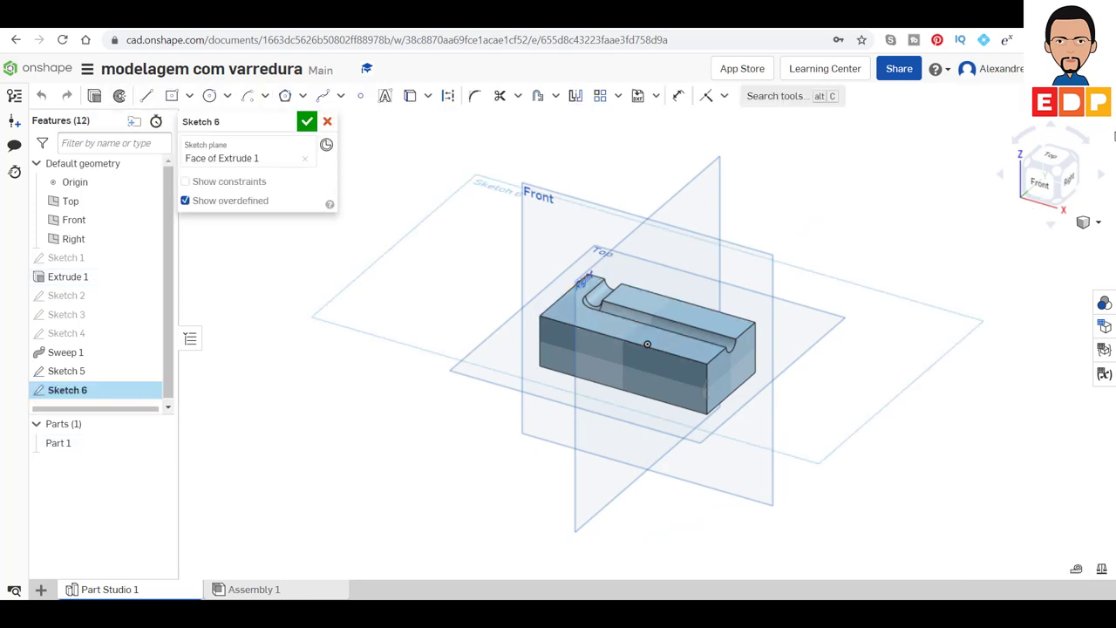
left_click(1050, 160)
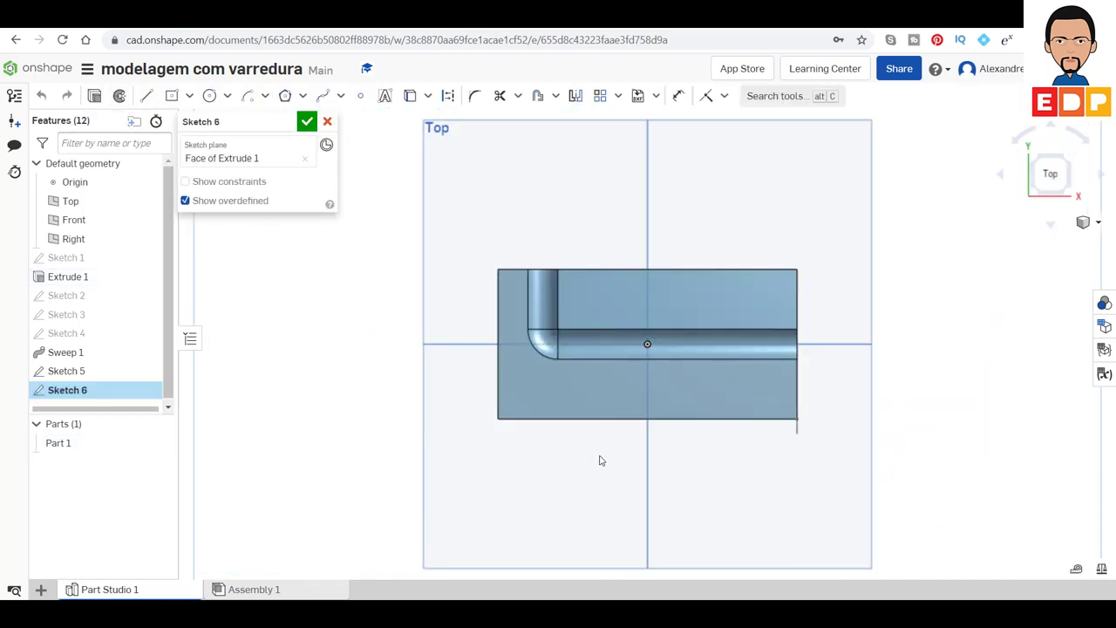
left_click(248, 97)
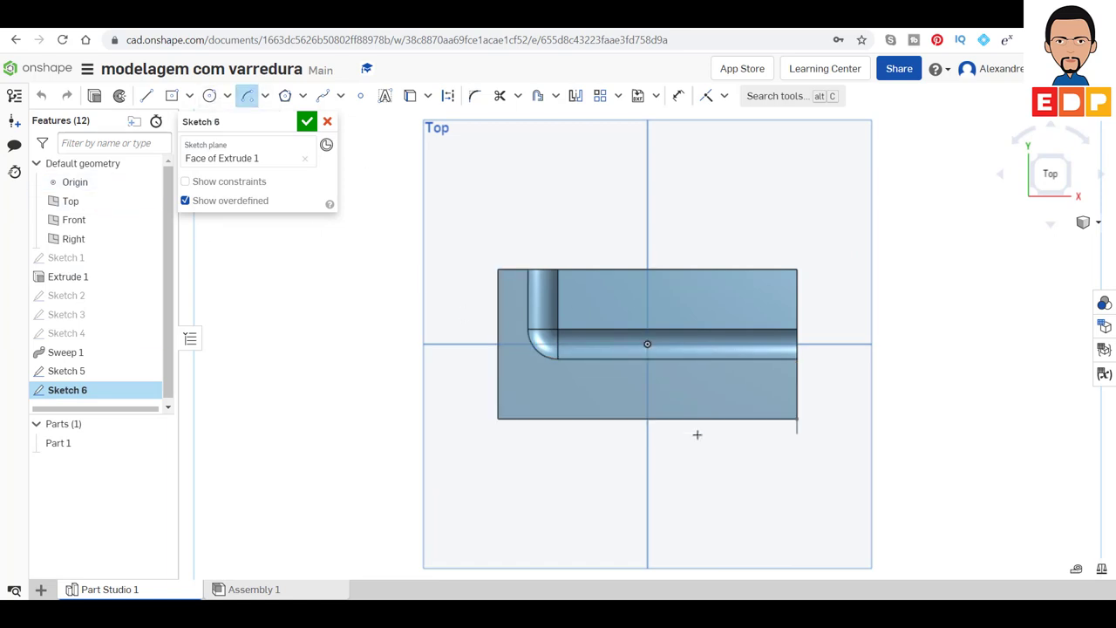
left_click(647, 420)
left_click(628, 419)
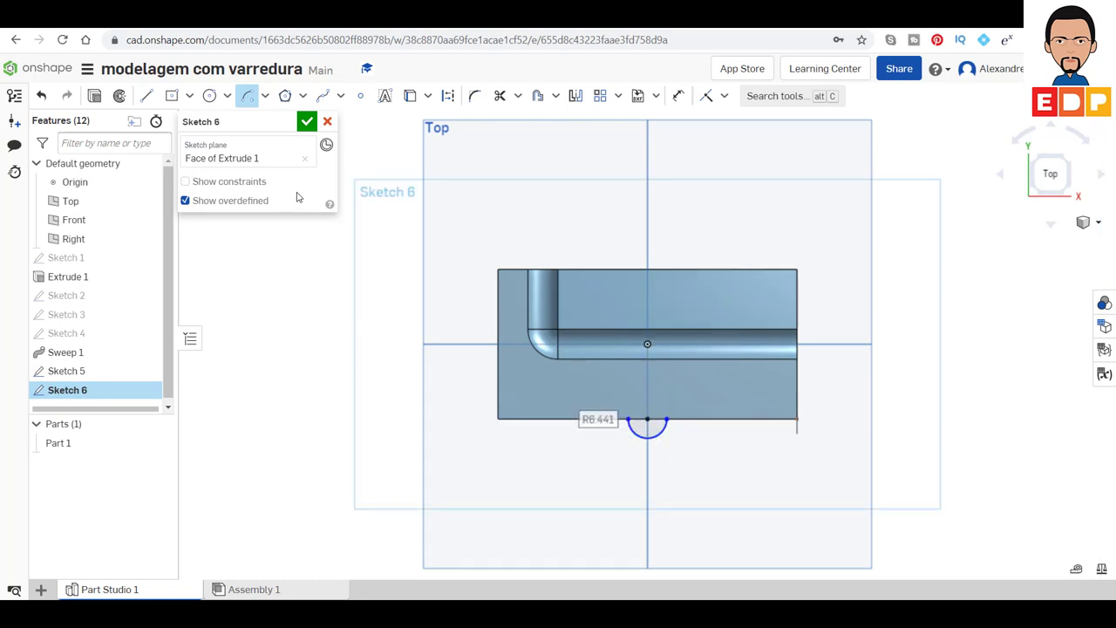
Dimension the arc's radius to 5 and close Sketch 6.
left_click(679, 96)
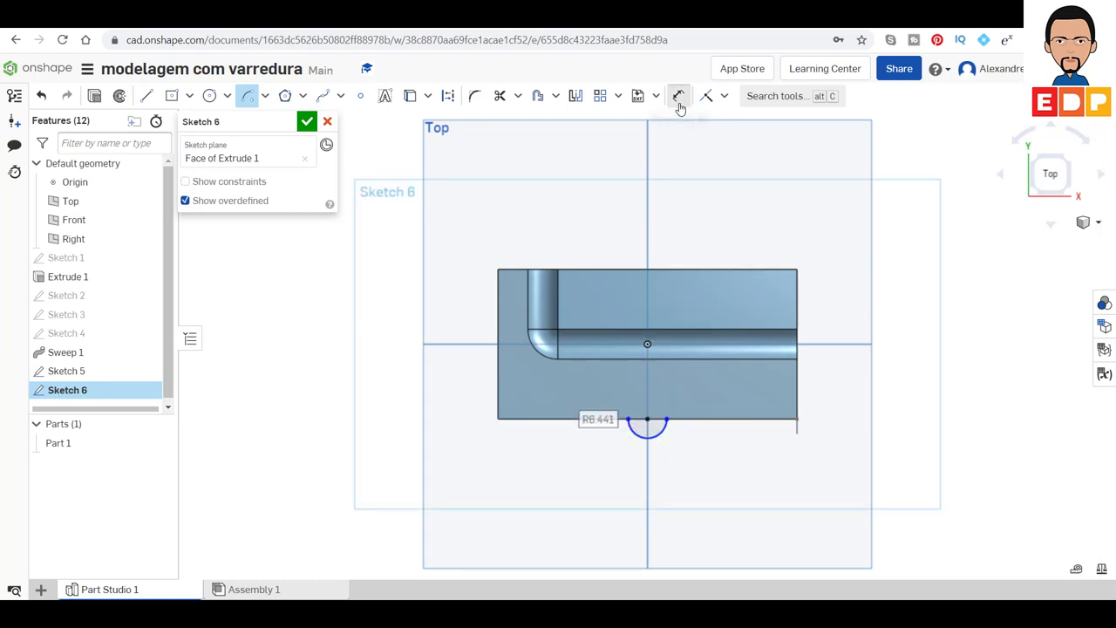
left_click(658, 431)
left_click(697, 466)
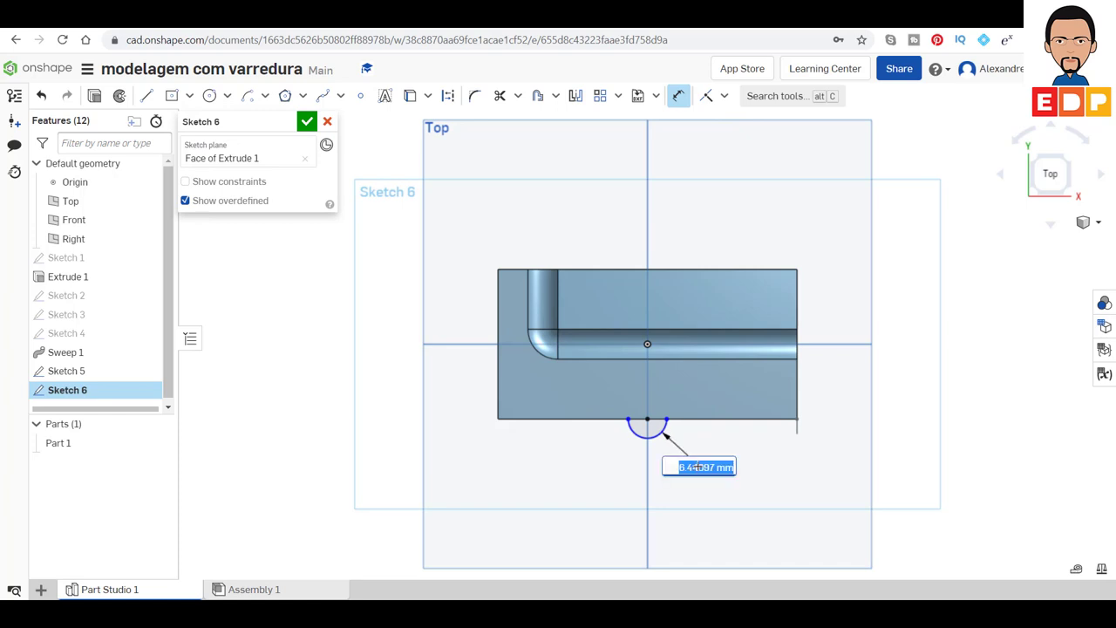
type("5")
key("Return")
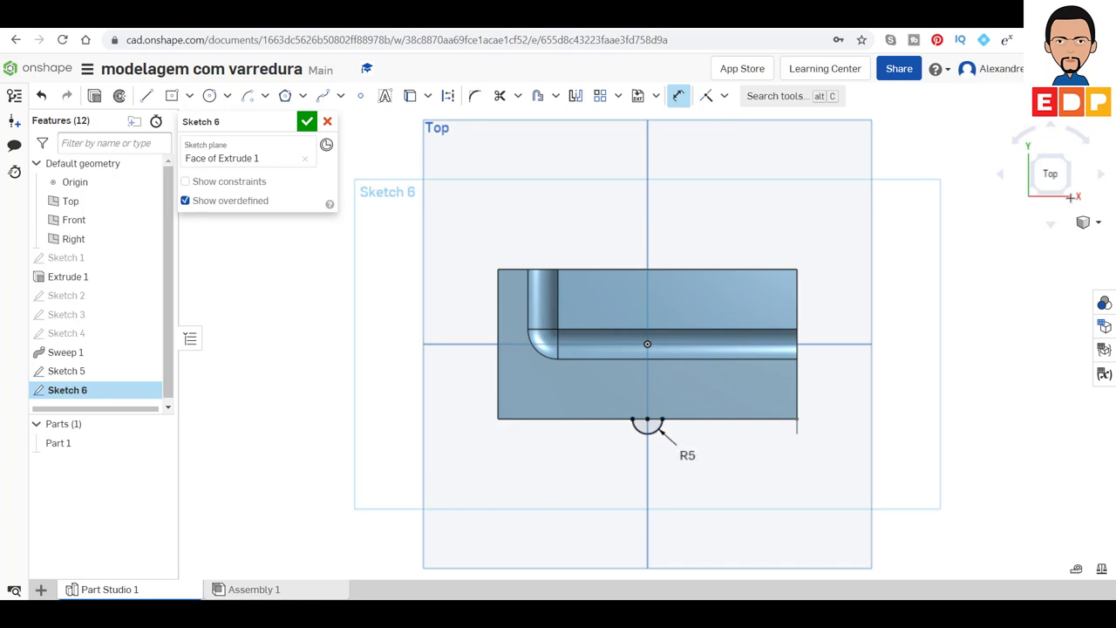
mouse_move(253, 122)
left_click(307, 121)
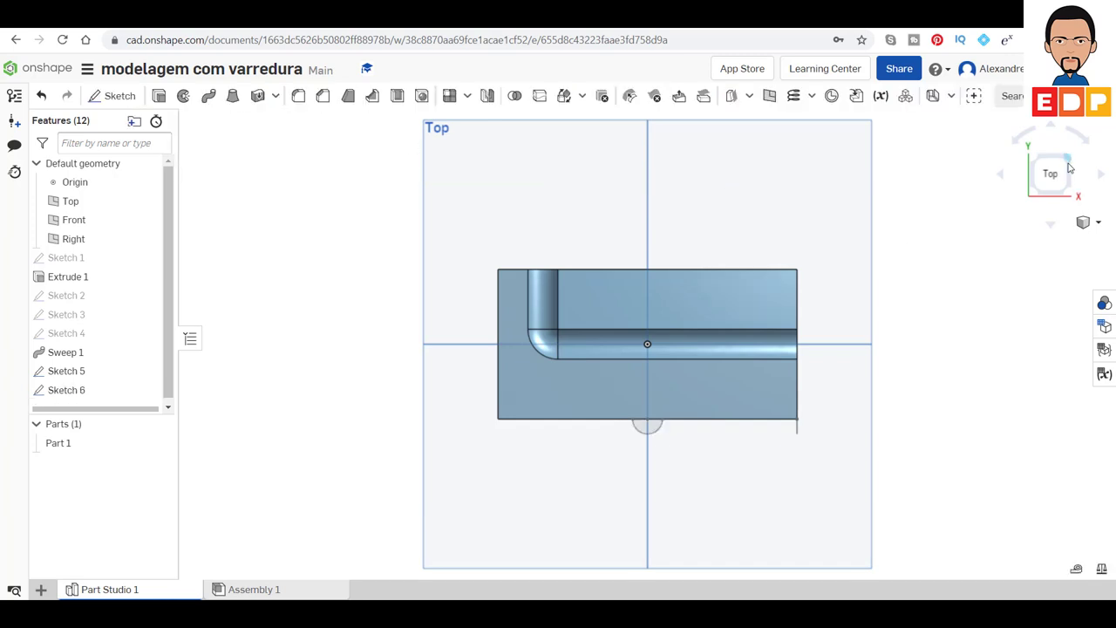
left_click(1068, 164)
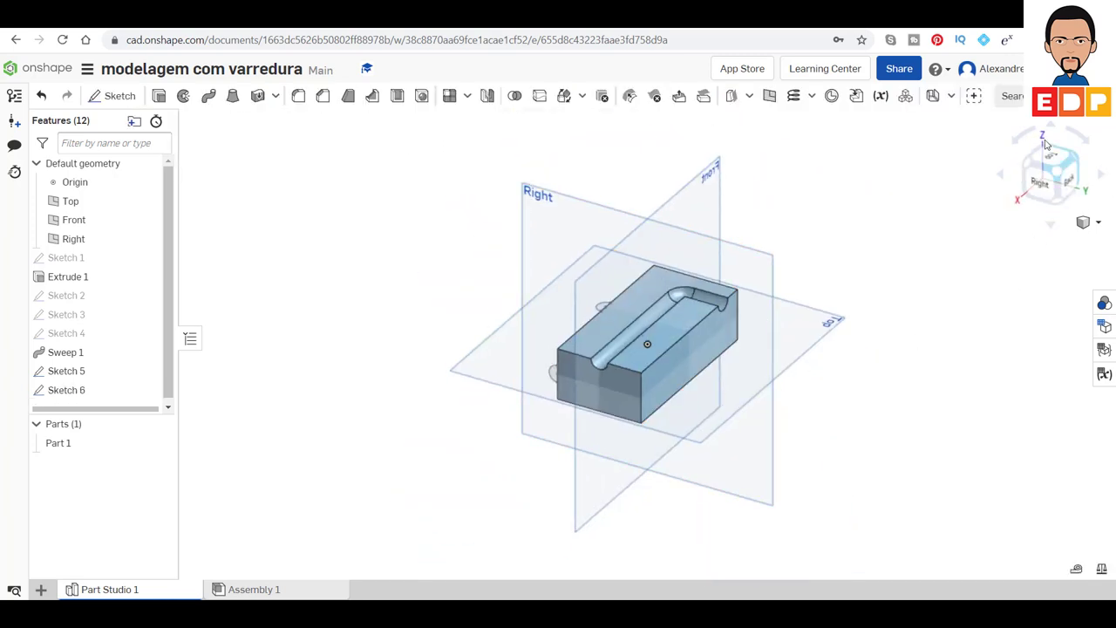
Sketch on the front face a 15 mm vertical line from the top edge midpoint and a 50 mm horizontal line to the right edge.
left_click(1029, 171)
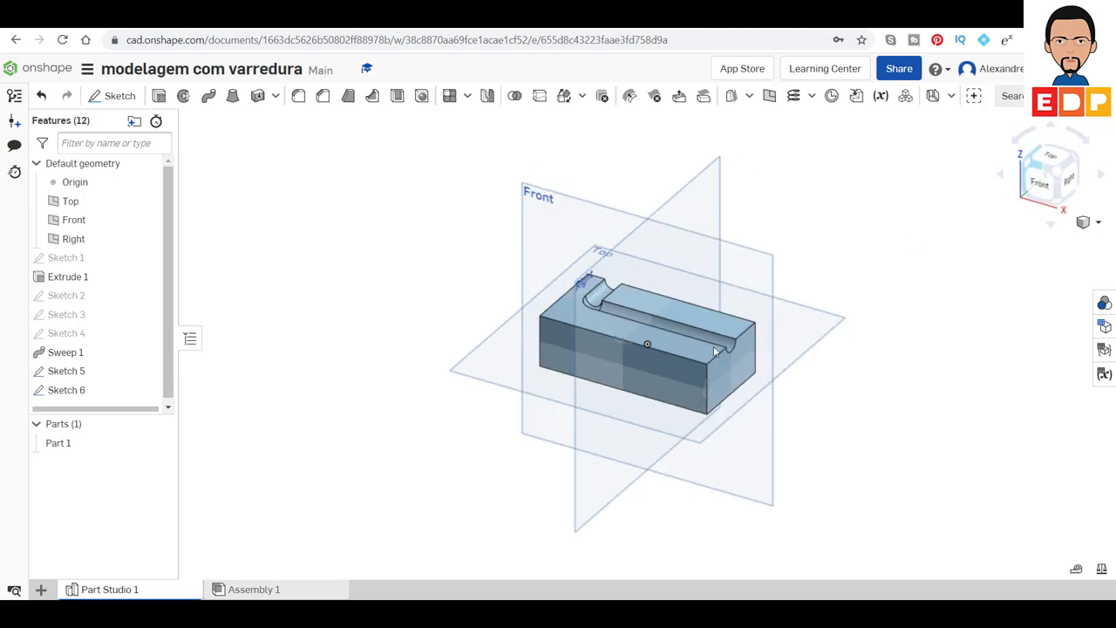
left_click(620, 370)
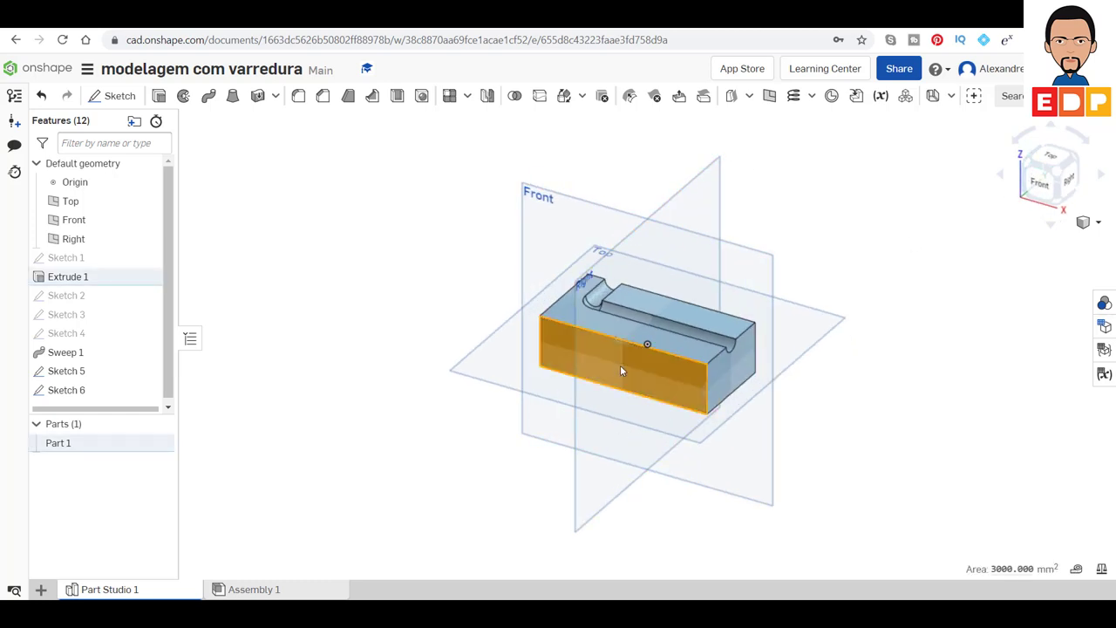
left_click(674, 241)
key("shift+s")
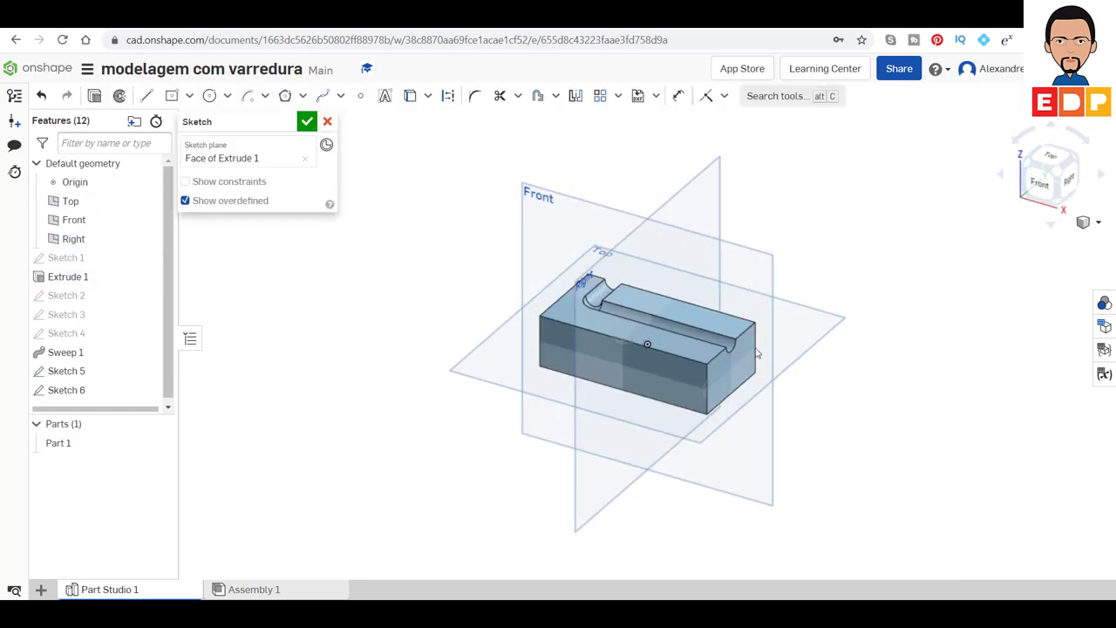
left_click(1031, 192)
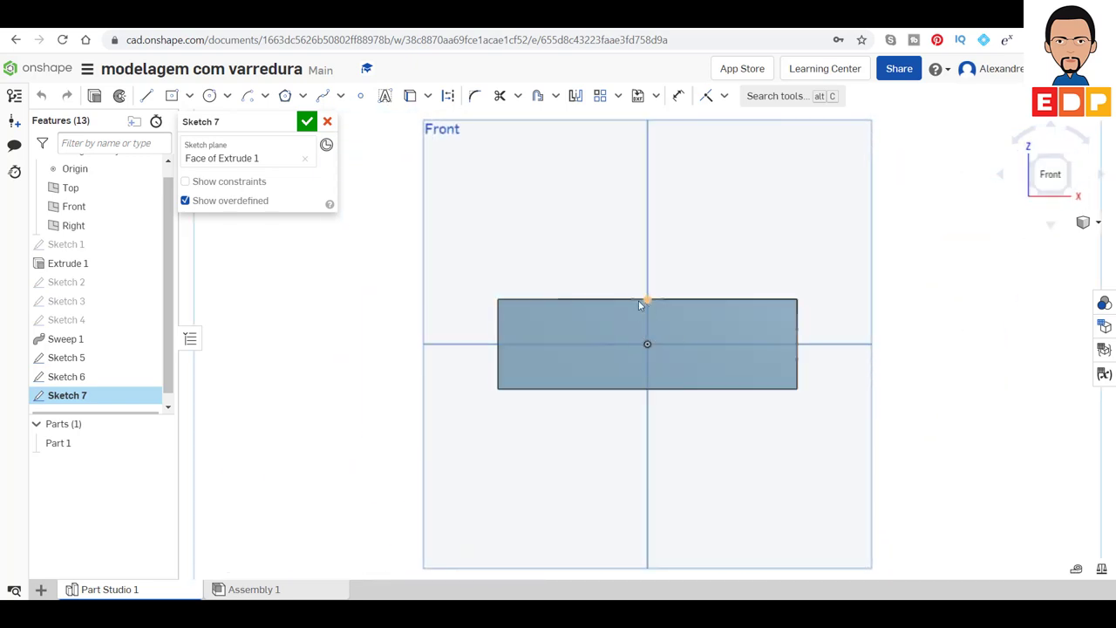
left_click(146, 98)
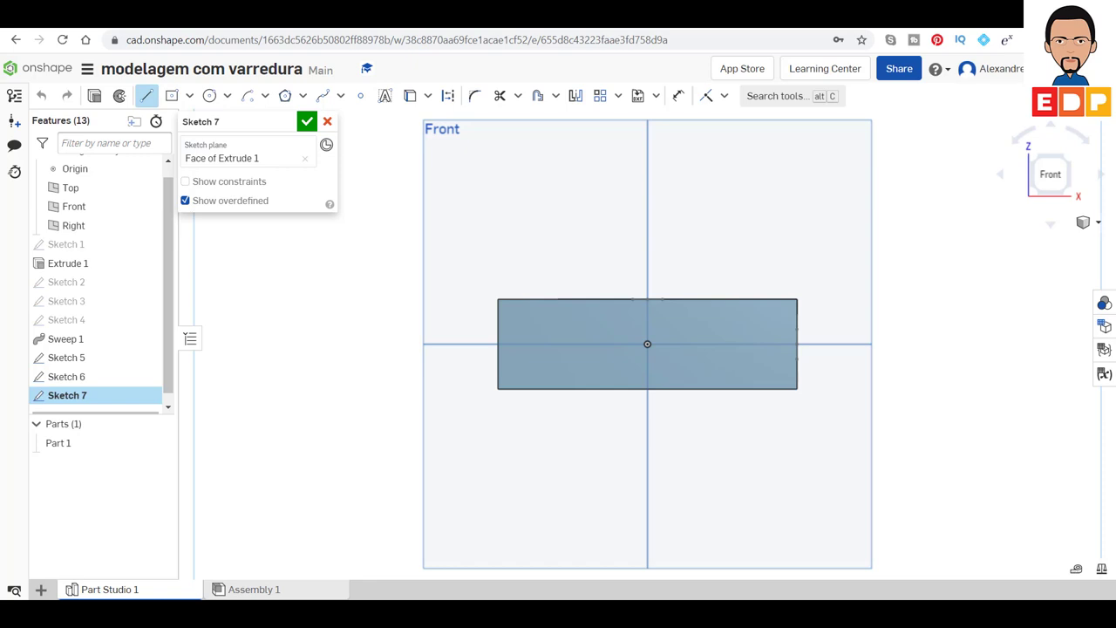
left_click(647, 299)
left_click(648, 343)
left_click(797, 344)
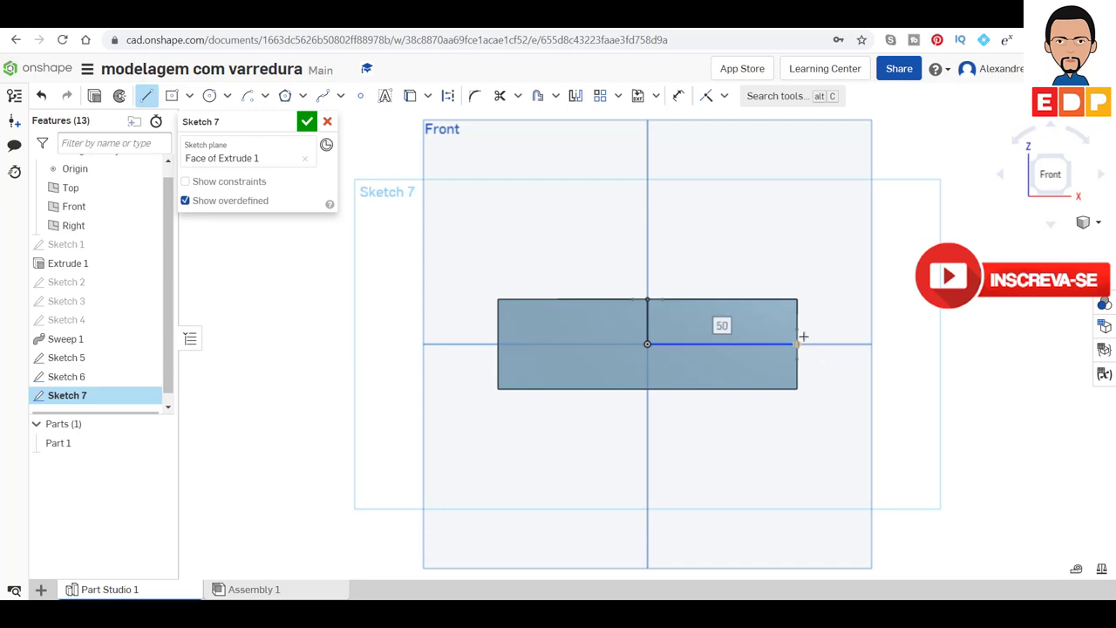
key("Escape")
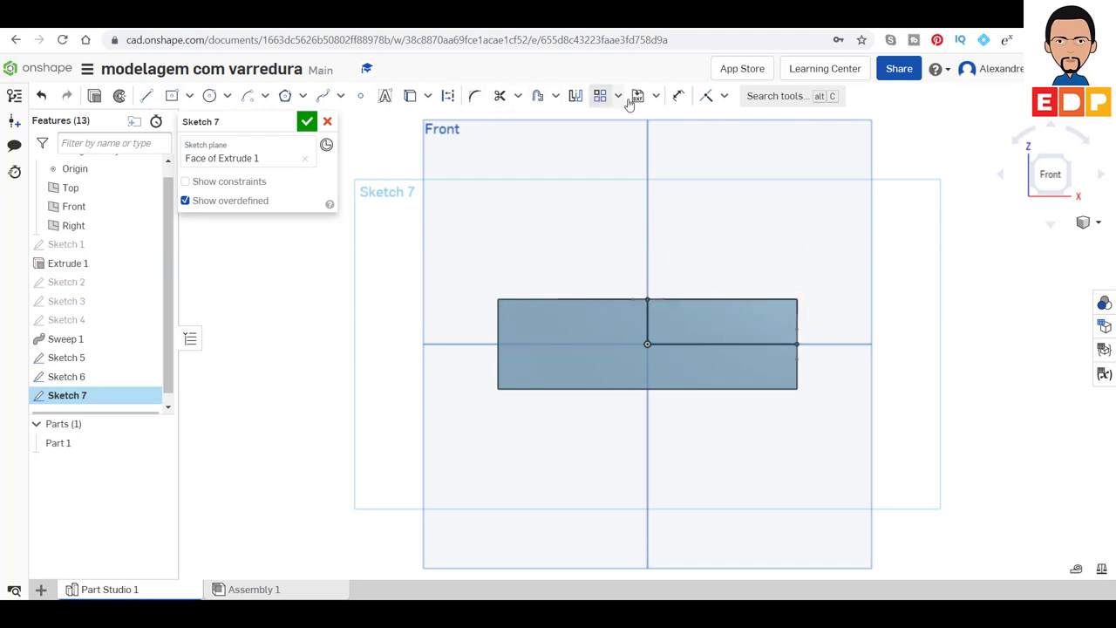
Round the corner between the two lines with an R5 fillet and close Sketch 7.
left_click(472, 98)
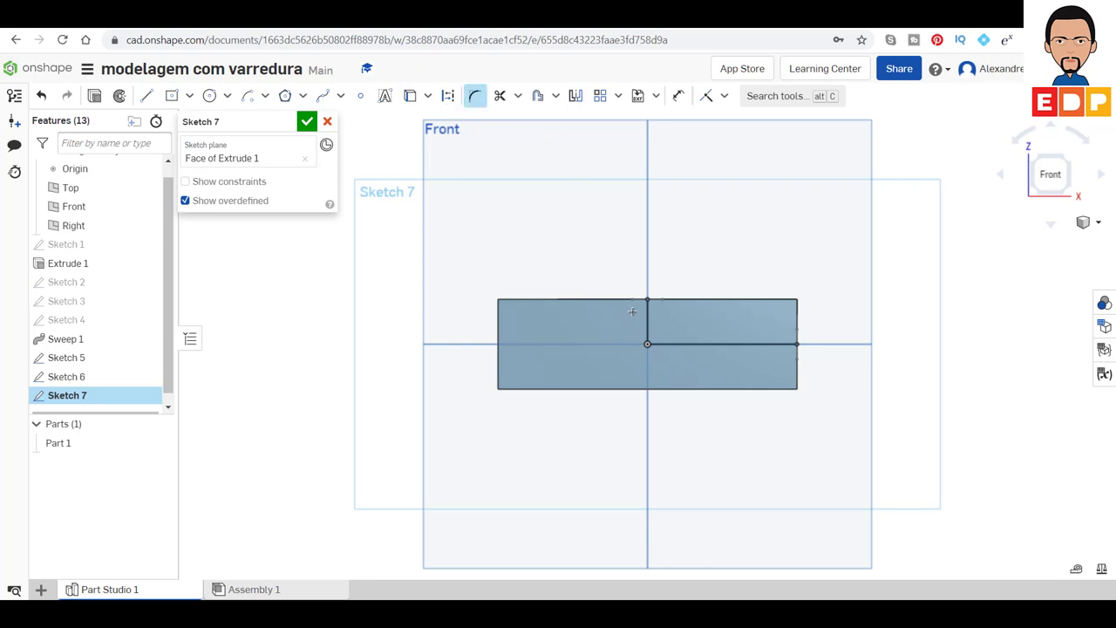
left_click(668, 345)
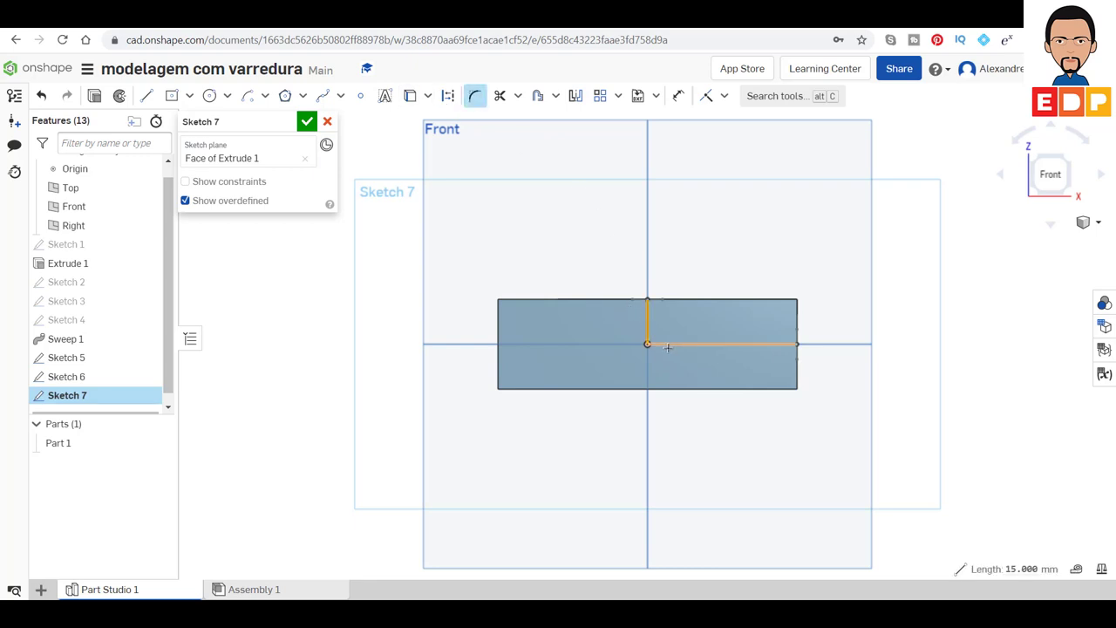
left_click(652, 338)
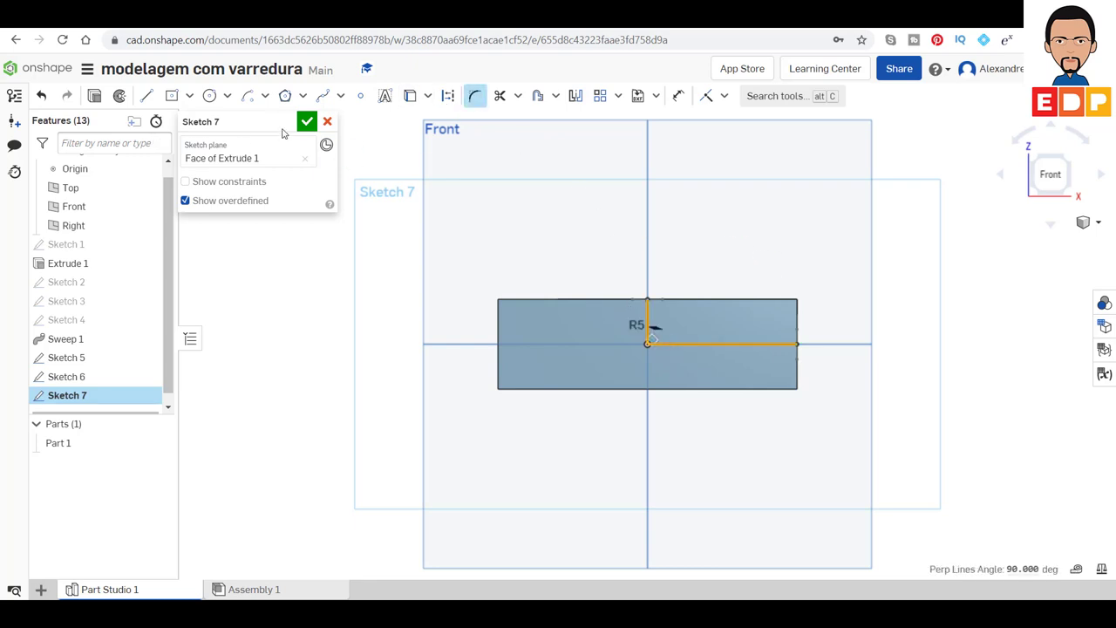
left_click(308, 124)
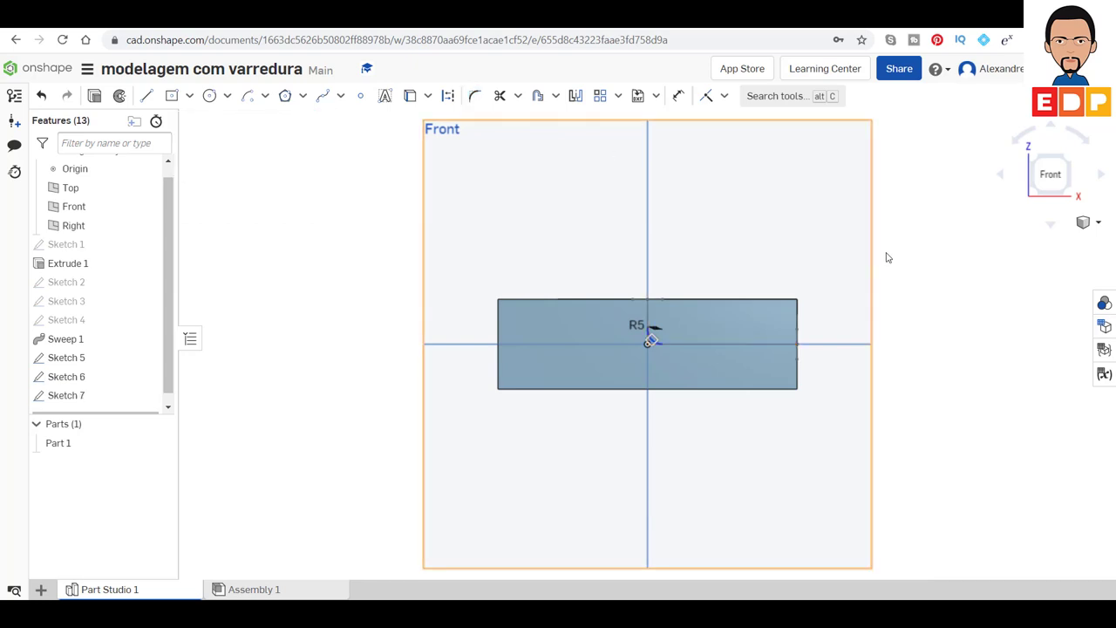
left_click(1065, 162)
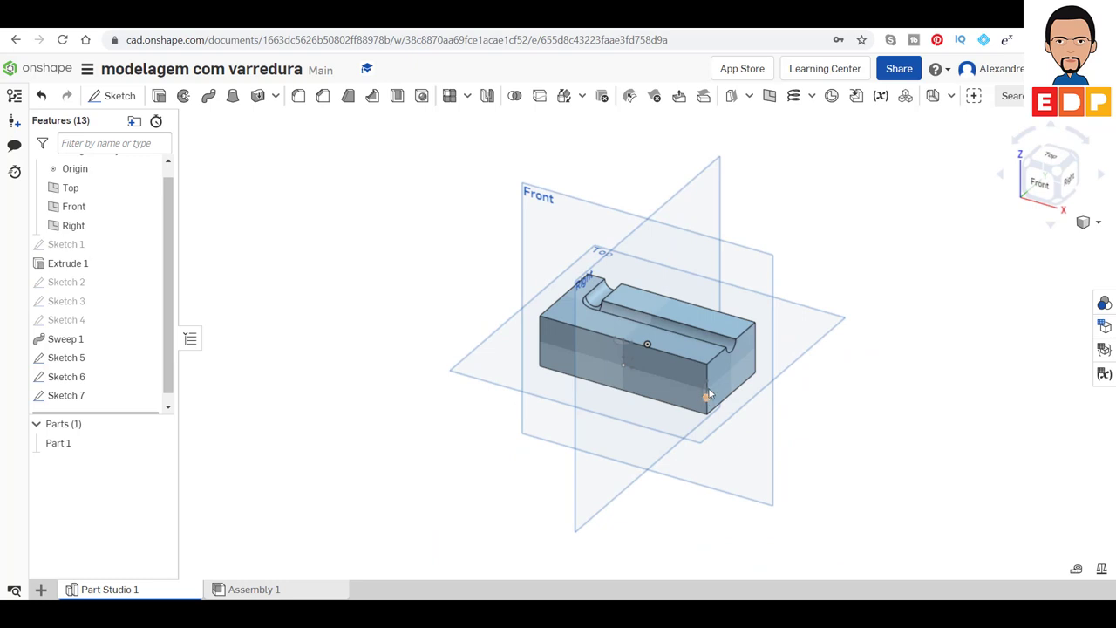
Sweep the Sketch 5 and Sketch 6 profiles along Sketch 7's vertical edge, horizontal edge and fillet arc.
mouse_move(87, 169)
left_click(208, 96)
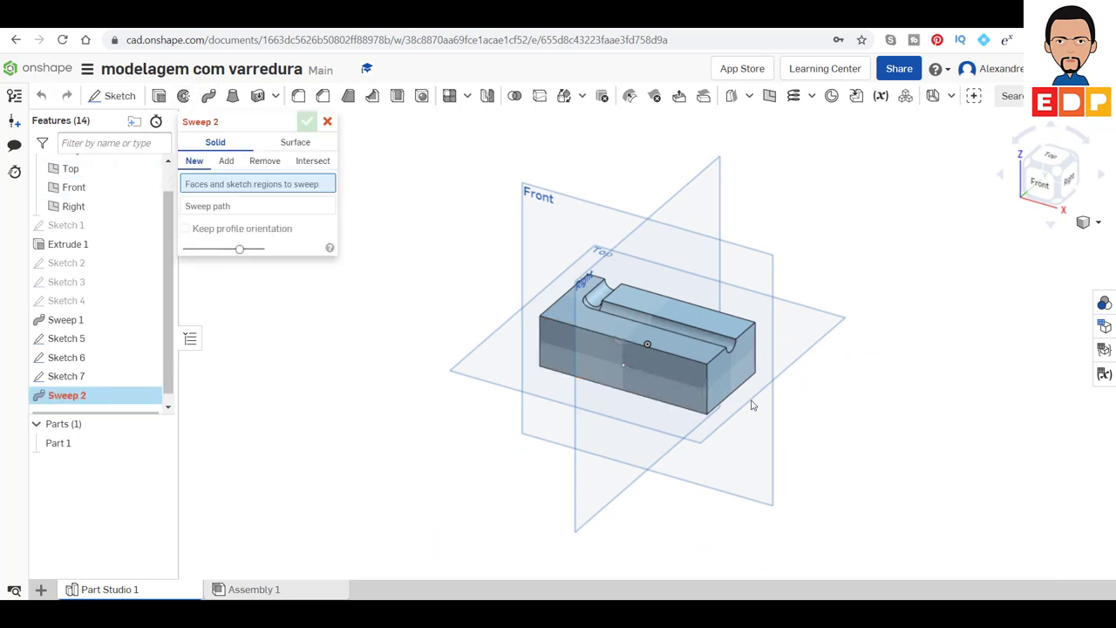
left_click(705, 397)
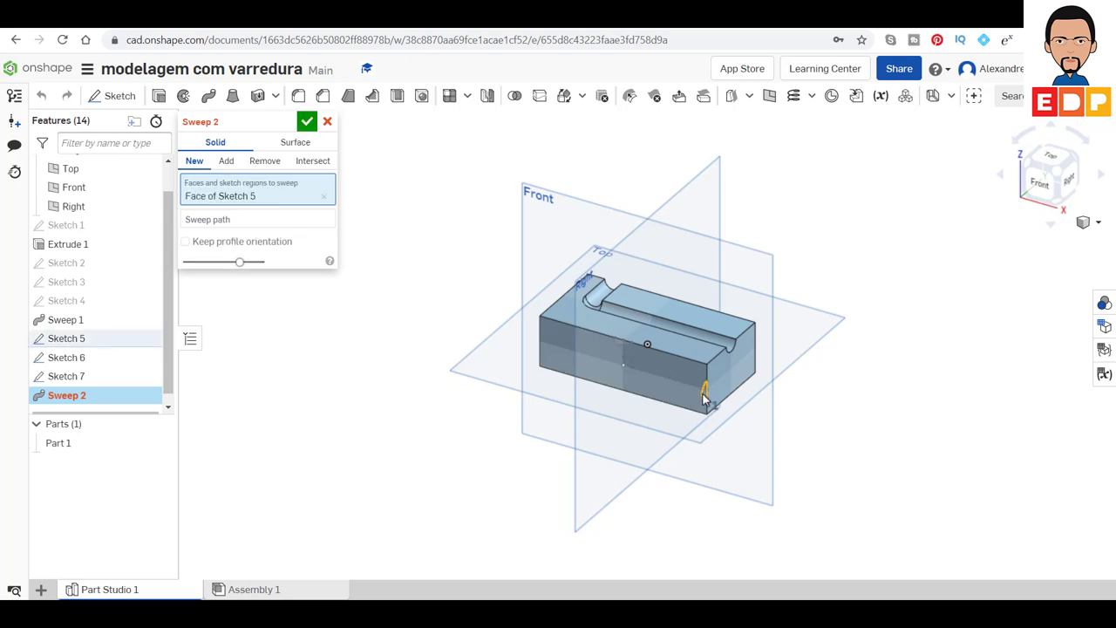
left_click(625, 347)
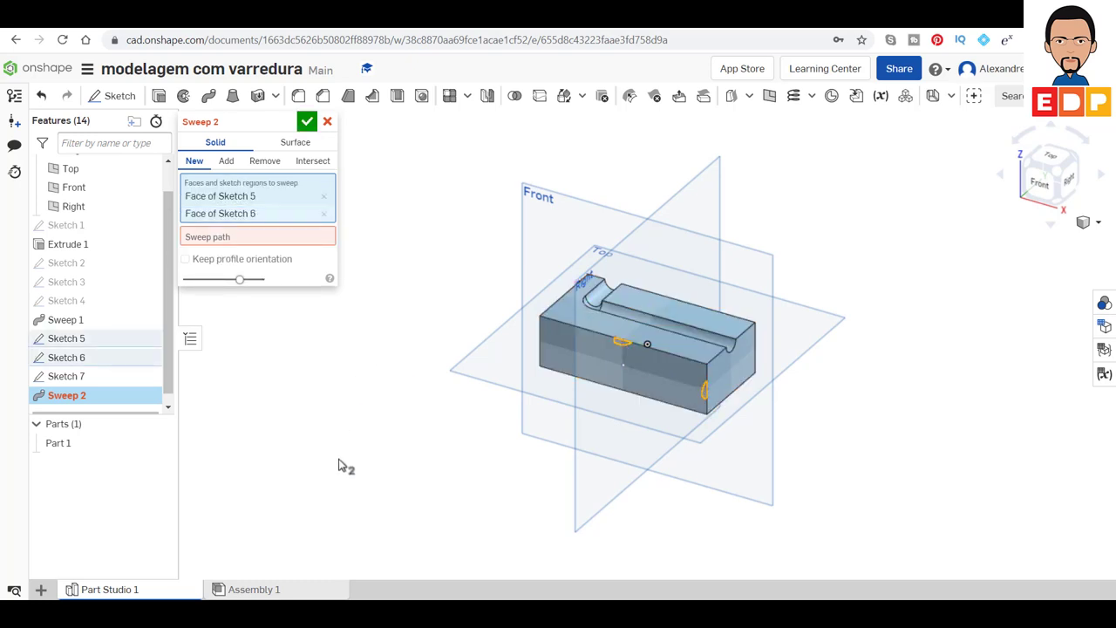
left_click(246, 242)
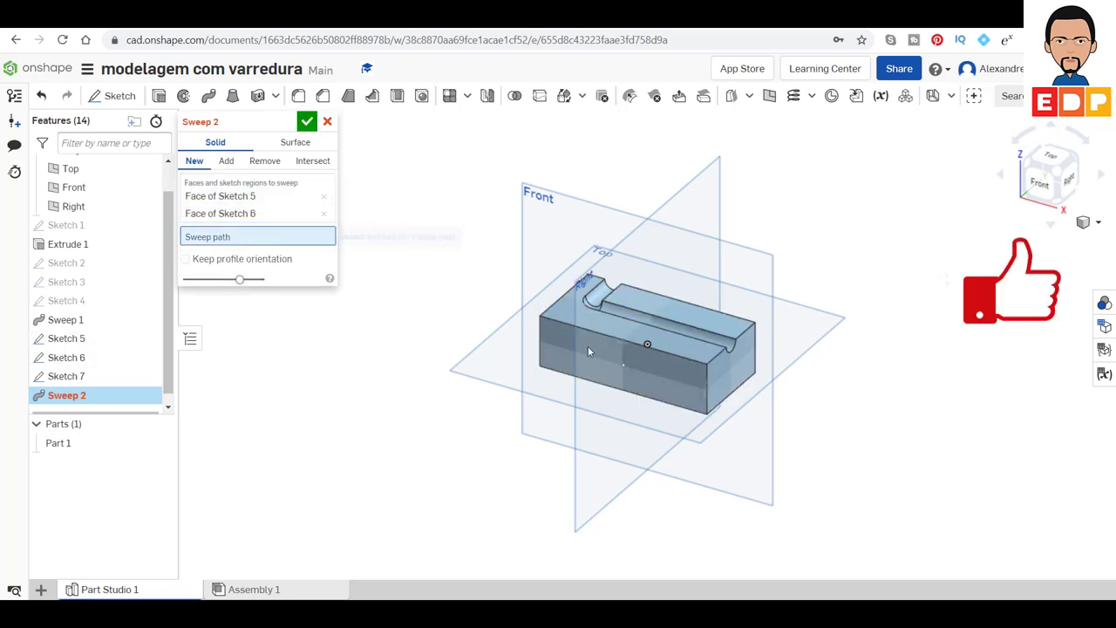
left_click(656, 382)
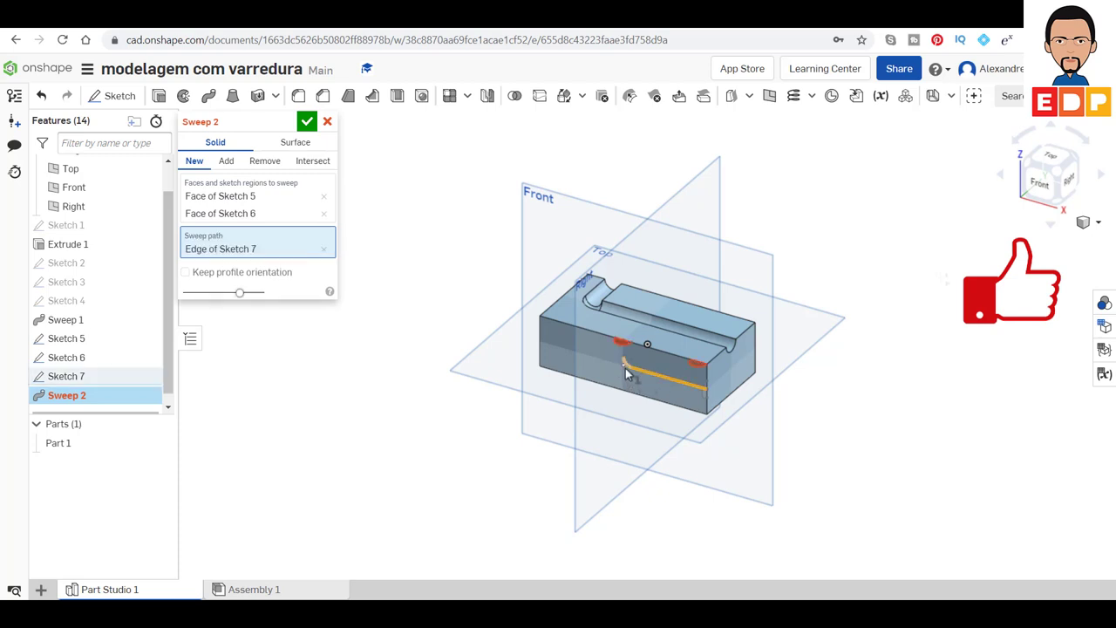
left_click(625, 370)
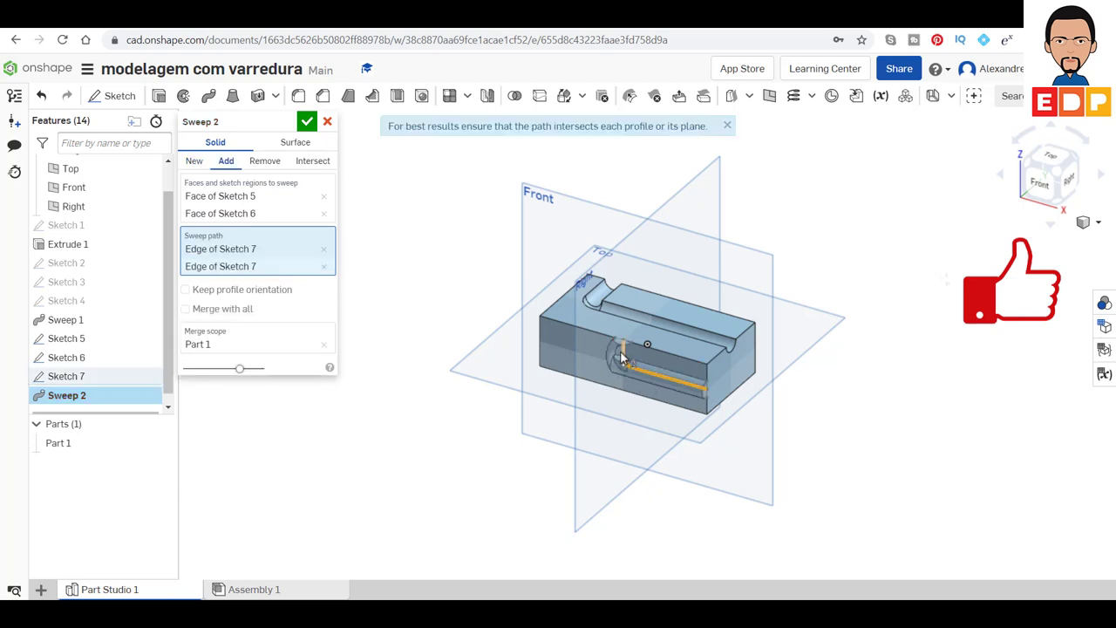
left_click(620, 352)
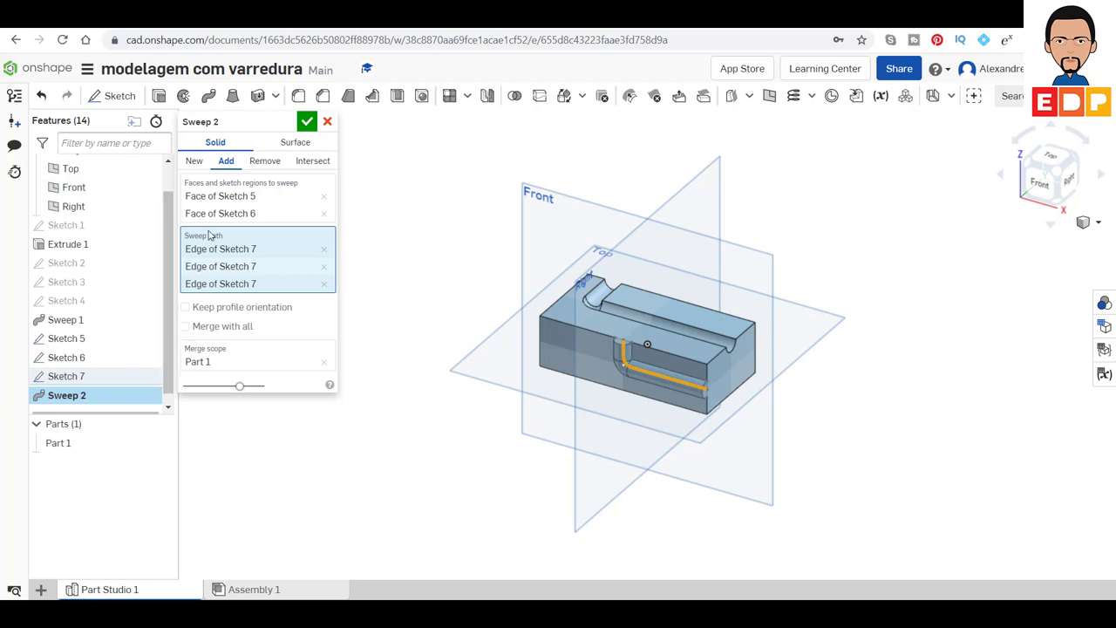
scroll(709, 404, "up", 3)
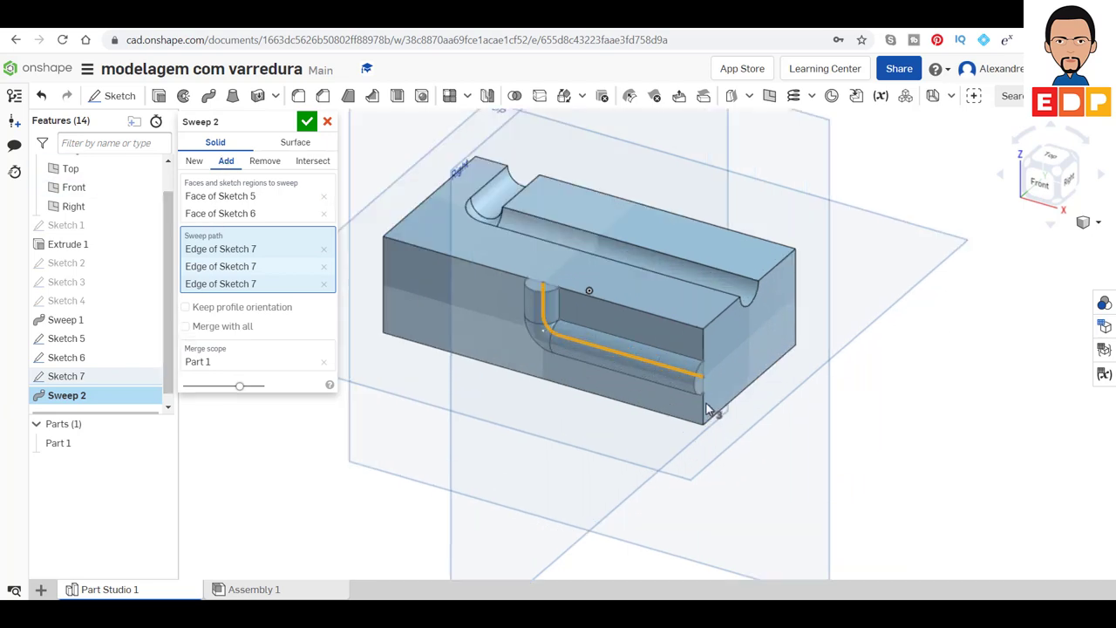
scroll(706, 403, "up", 3)
scroll(703, 356, "down", 3)
scroll(738, 378, "down", 3)
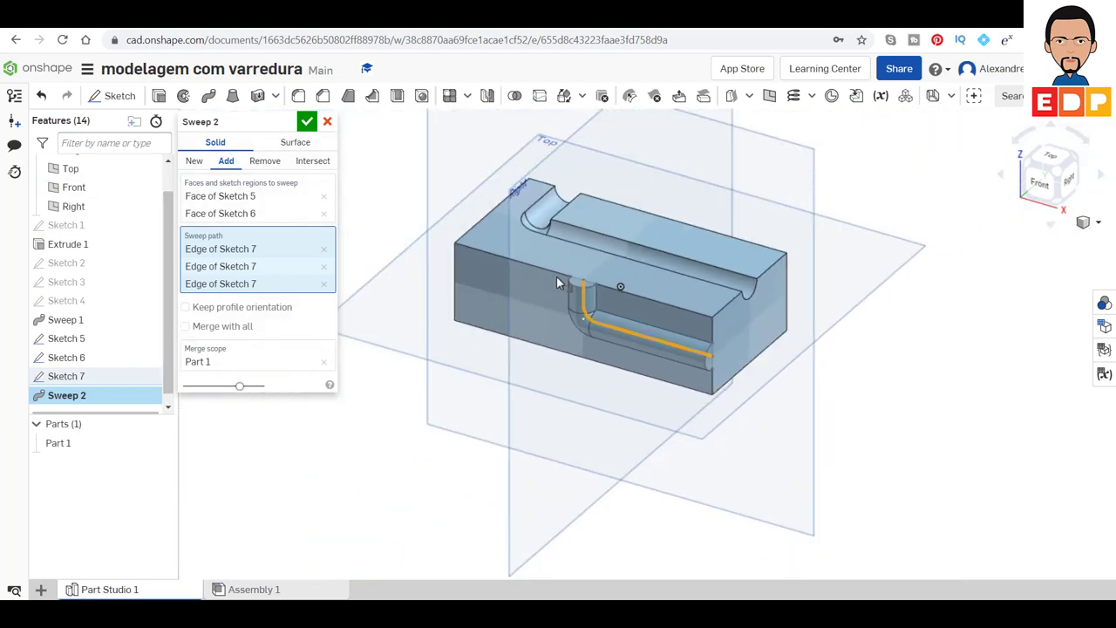
left_click(307, 121)
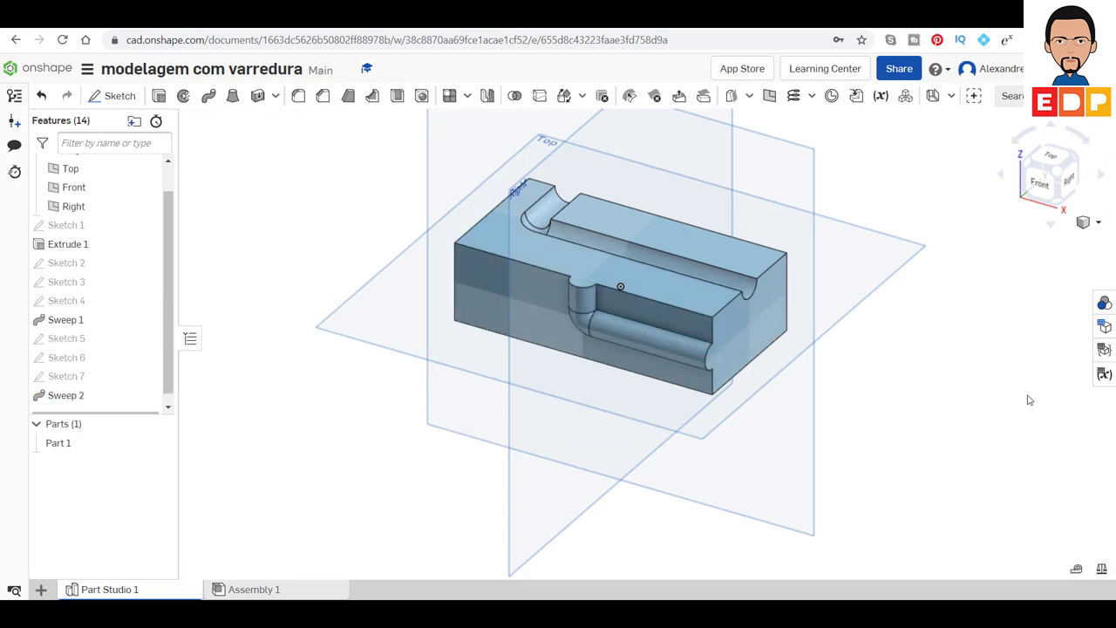